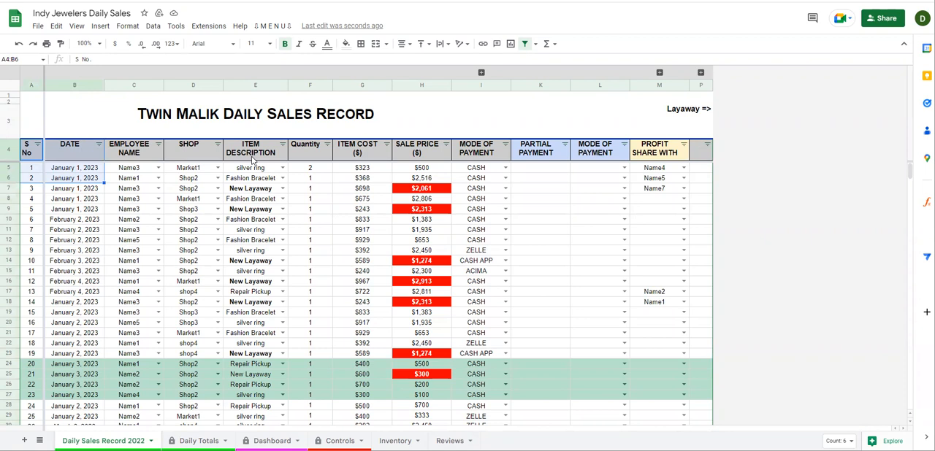
Review the daily sales entries, the closing comments on the Reviews sheet, and the partial payment columns
scroll(84, 217, "down", 9)
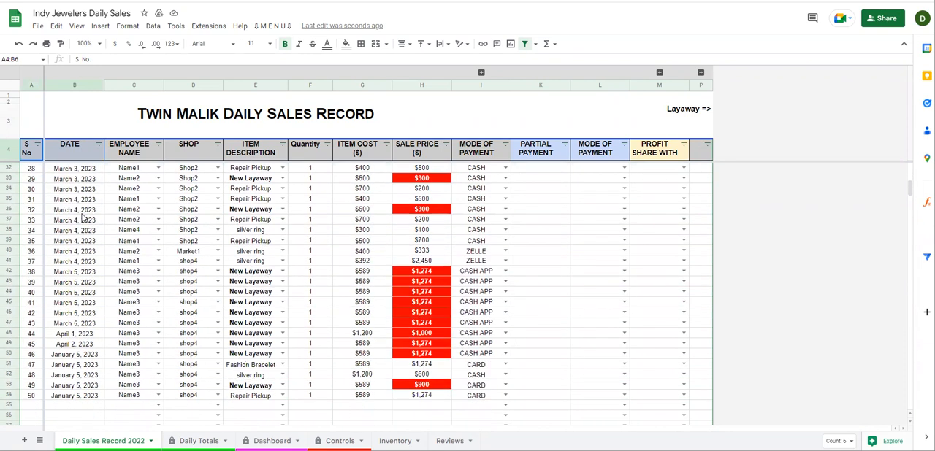
scroll(83, 218, "down", 3)
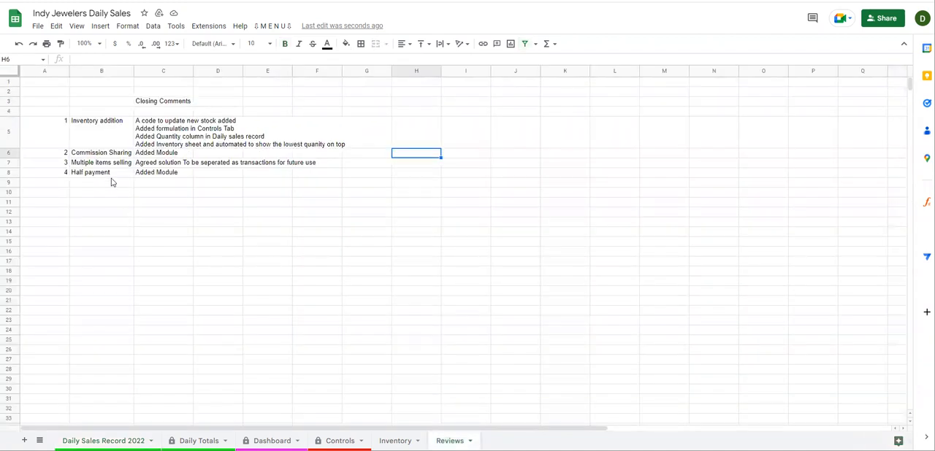
left_click_drag(111, 177, 156, 102)
left_click(159, 194)
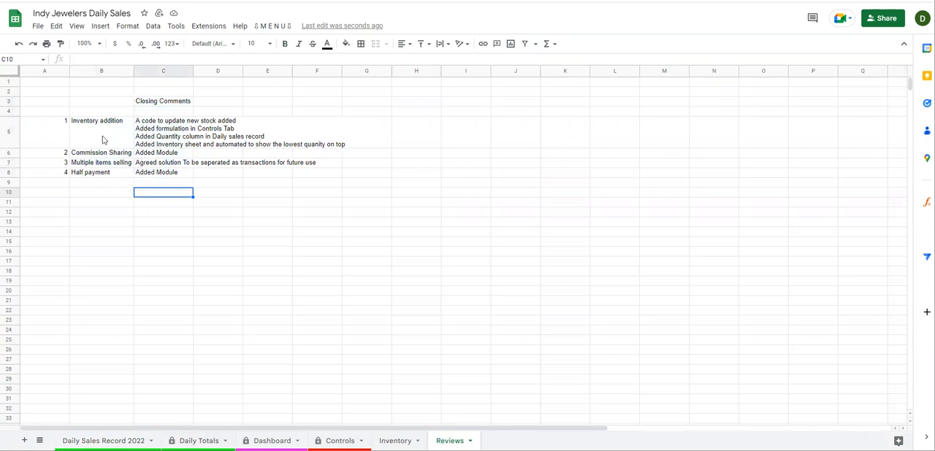
left_click_drag(58, 174, 164, 130)
left_click(110, 175)
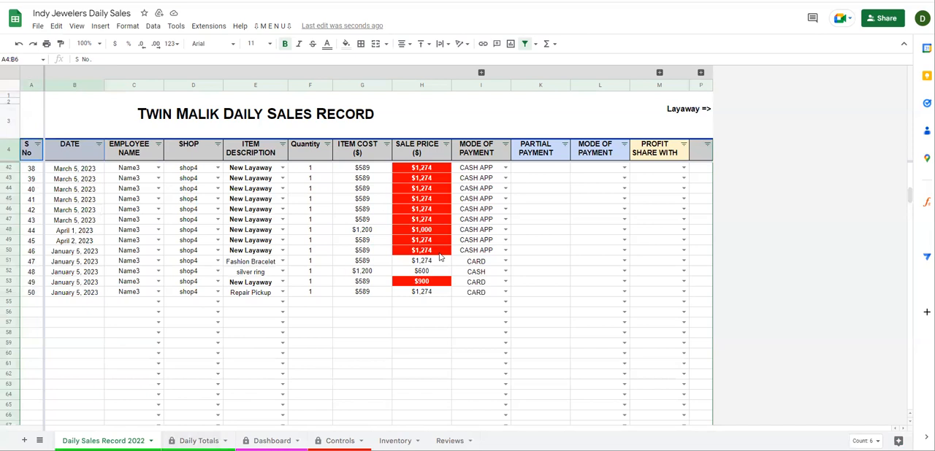
scroll(441, 257, "up", 12)
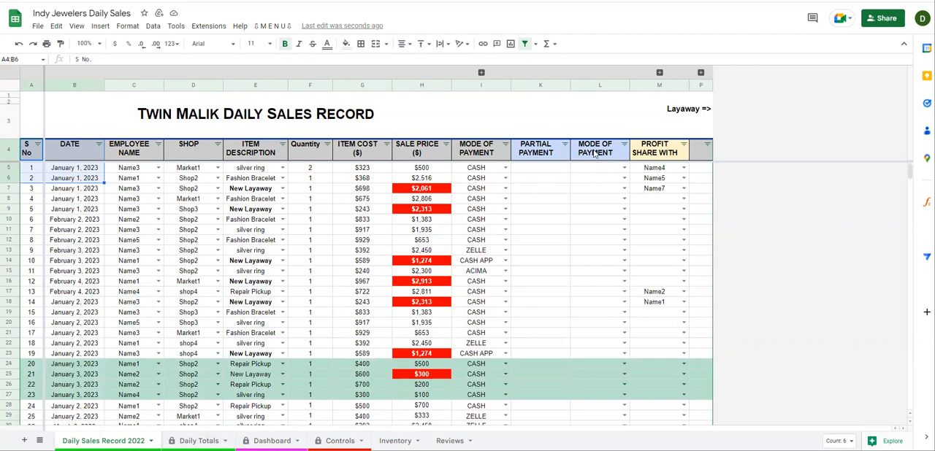
left_click_drag(537, 154, 597, 235)
Set both the item cost and the sale price of the first sale to $200
left_click(368, 170)
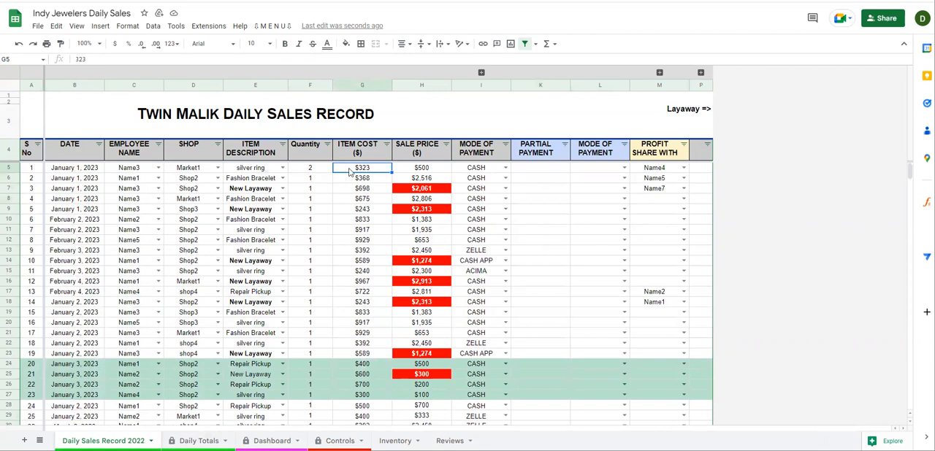
type("200")
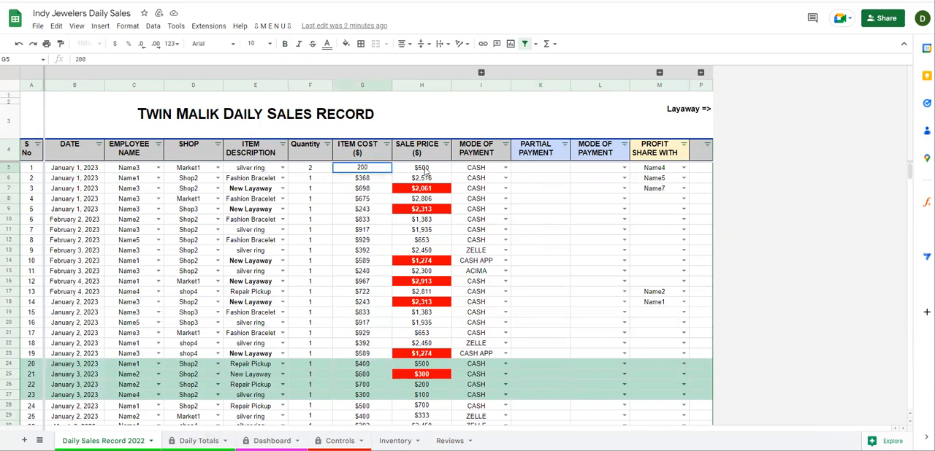
left_click(425, 169)
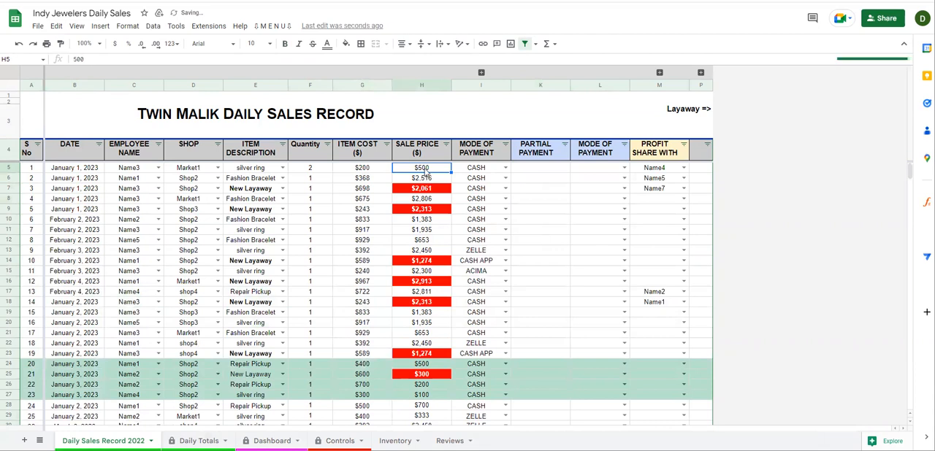
type("2")
Enter a partial payment of $200 for the first sale and set its mode of payment to PYPAL
left_click(476, 169)
left_click(542, 169)
type("200")
left_click(608, 170)
left_click(624, 168)
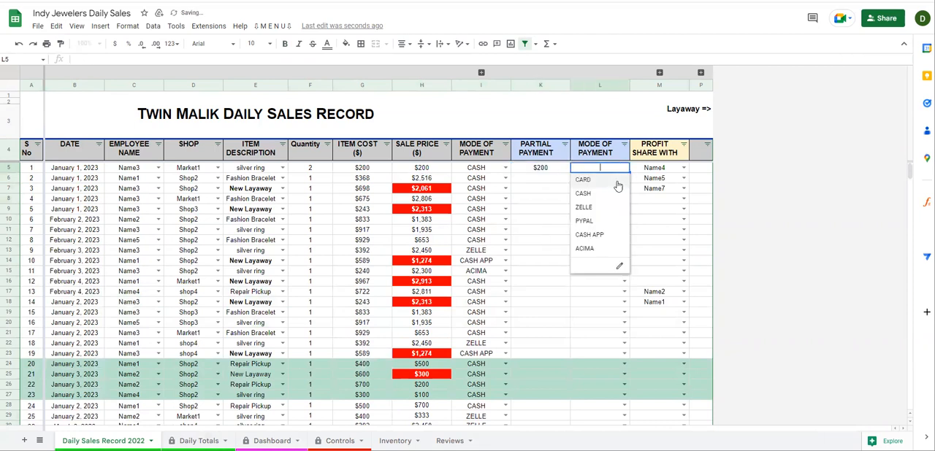
left_click(591, 222)
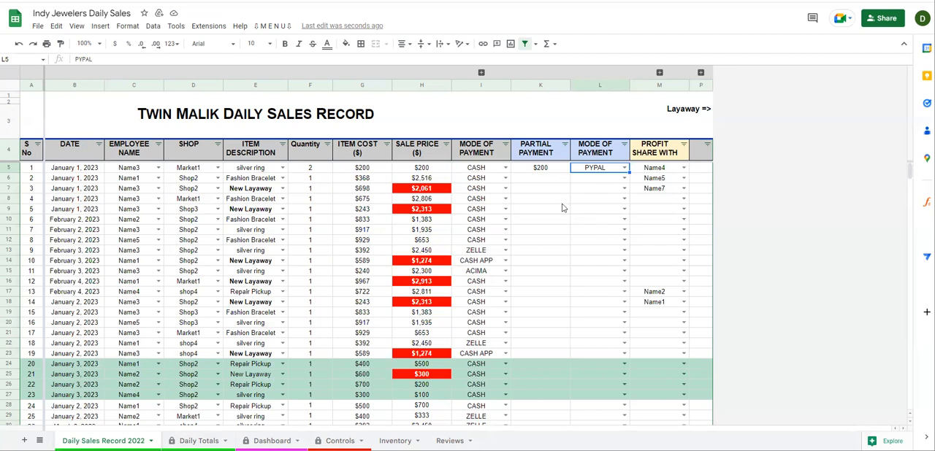
Check the Multiple items selling note in Reviews and examine the separate January 5 transactions in rows 51 to 54
left_click_drag(535, 148, 593, 283)
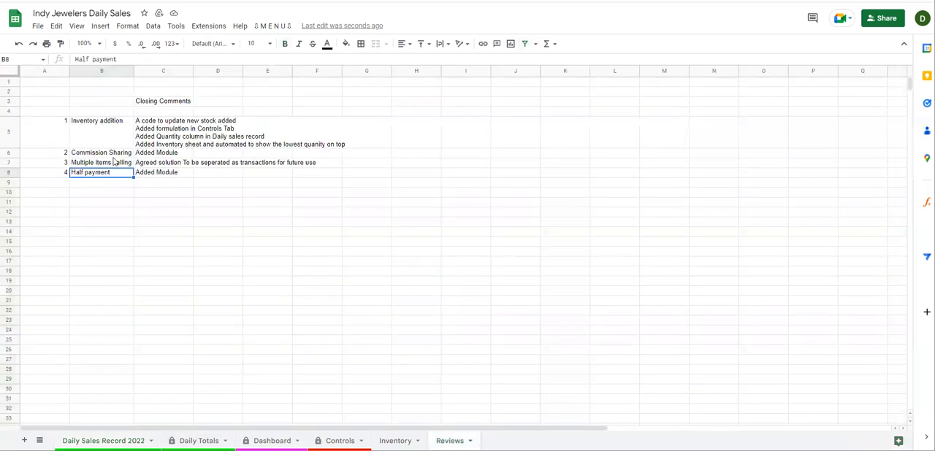
left_click(104, 162)
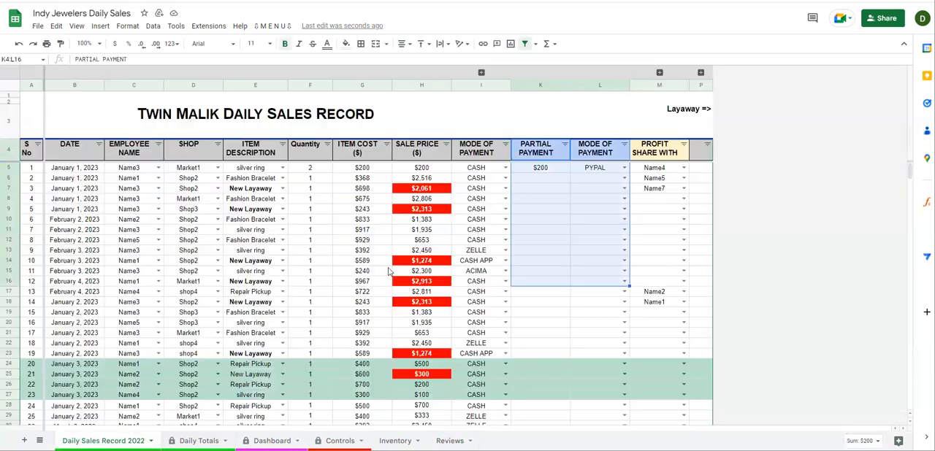
scroll(389, 271, "down", 10)
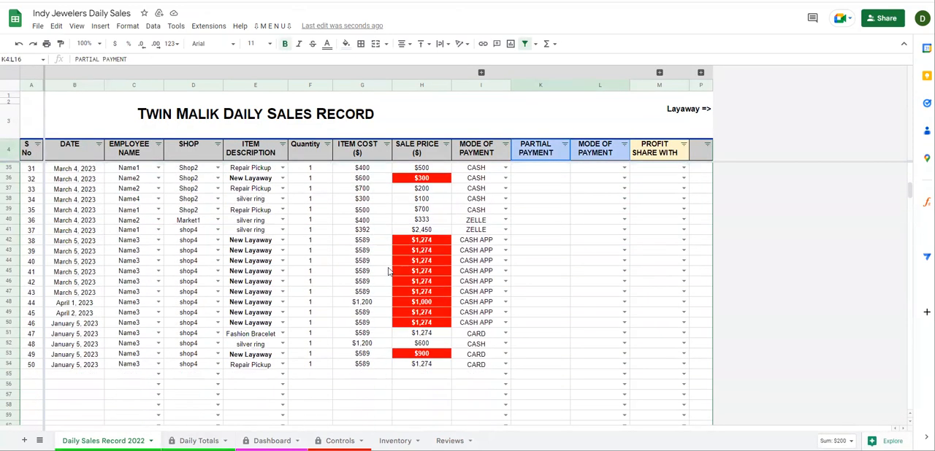
left_click_drag(256, 334, 475, 373)
left_click(416, 336)
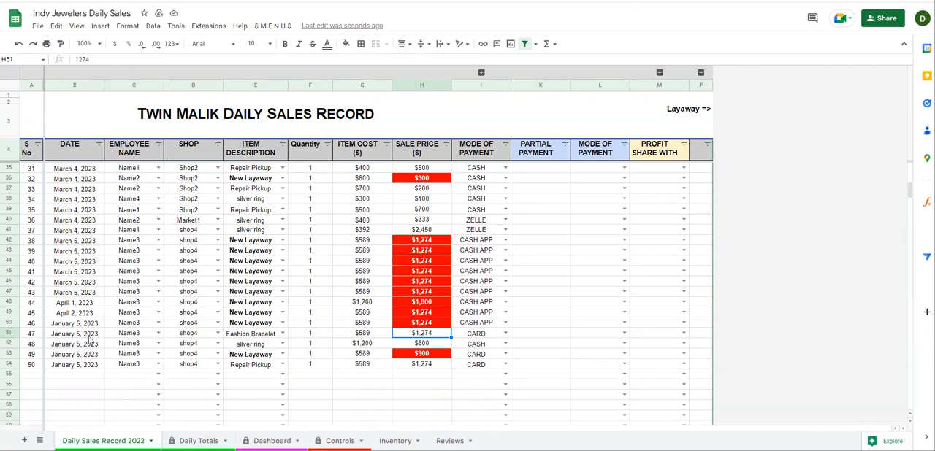
left_click_drag(258, 337, 426, 369)
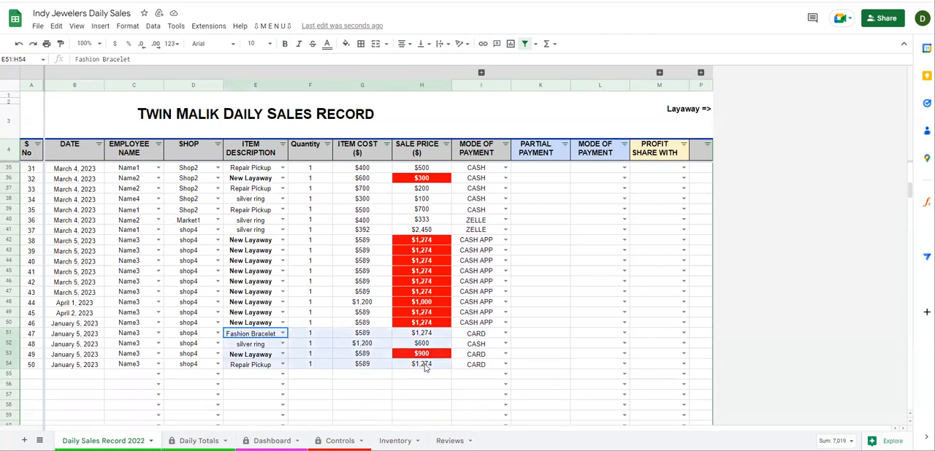
left_click(258, 347)
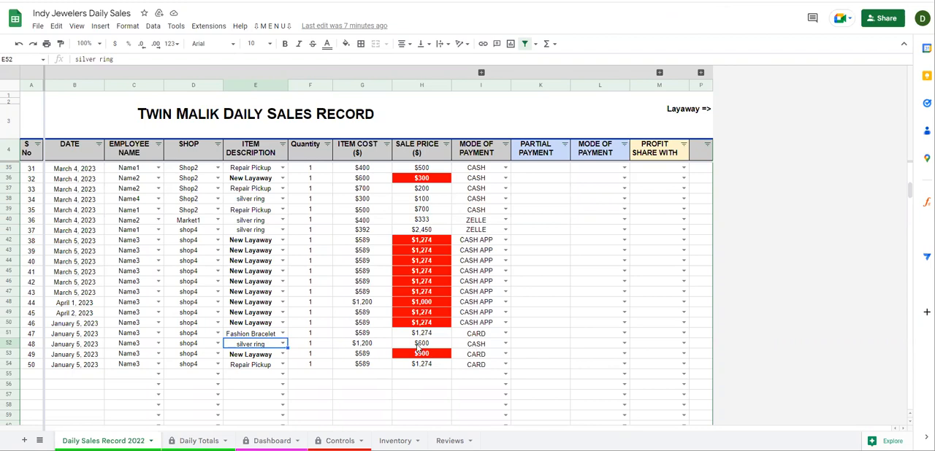
left_click_drag(430, 335, 423, 367)
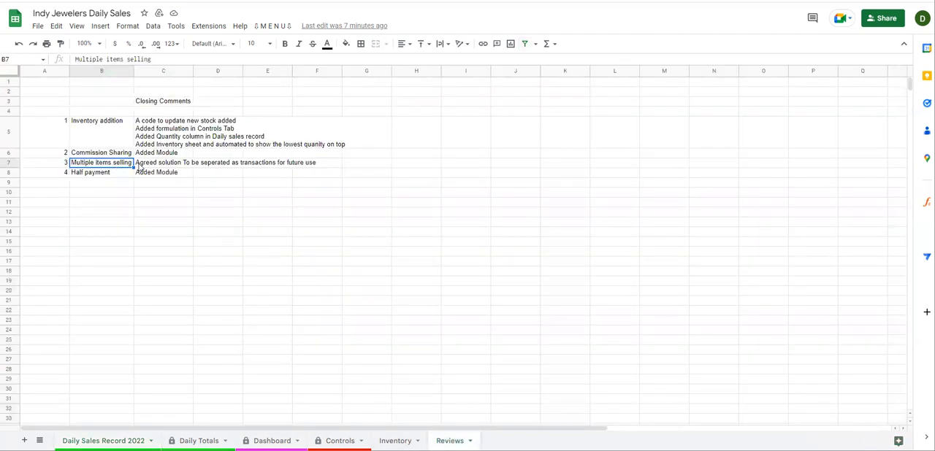
Check the Commission Sharing note, then expand the commission columns beside Profit Share With and inspect the first sale's rate
left_click(101, 154)
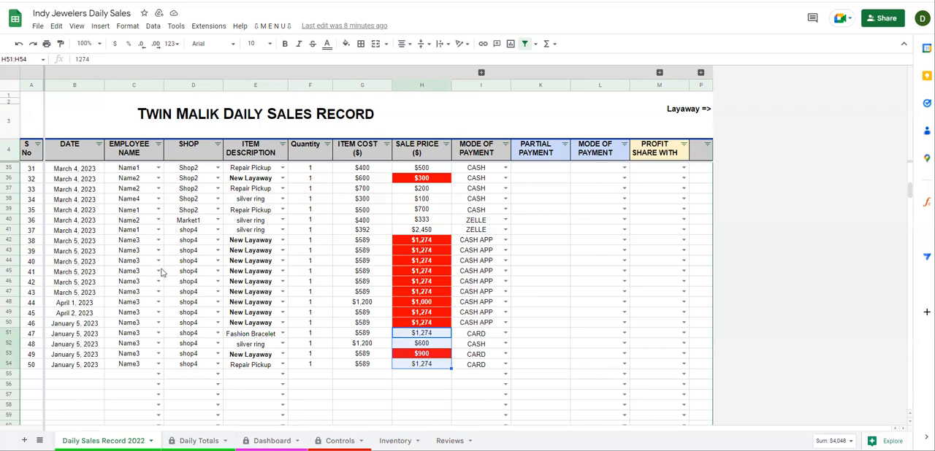
left_click_drag(660, 153, 660, 210)
left_click(660, 212)
left_click(663, 251)
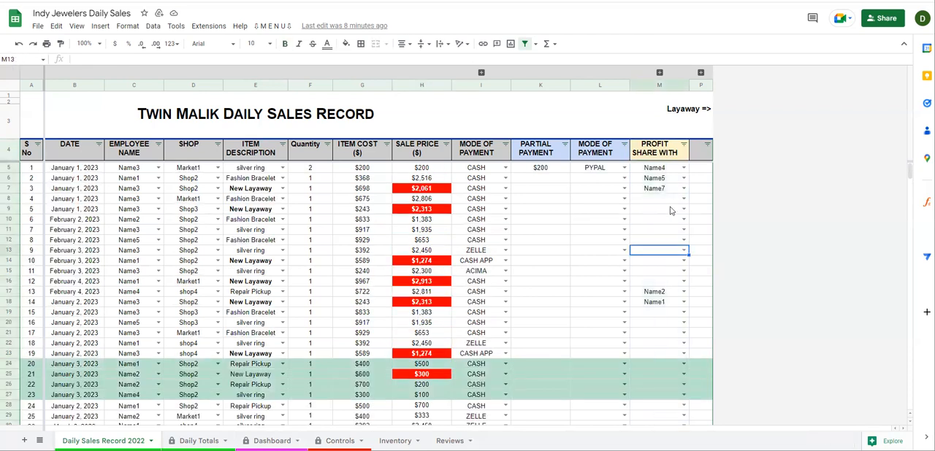
left_click(660, 72)
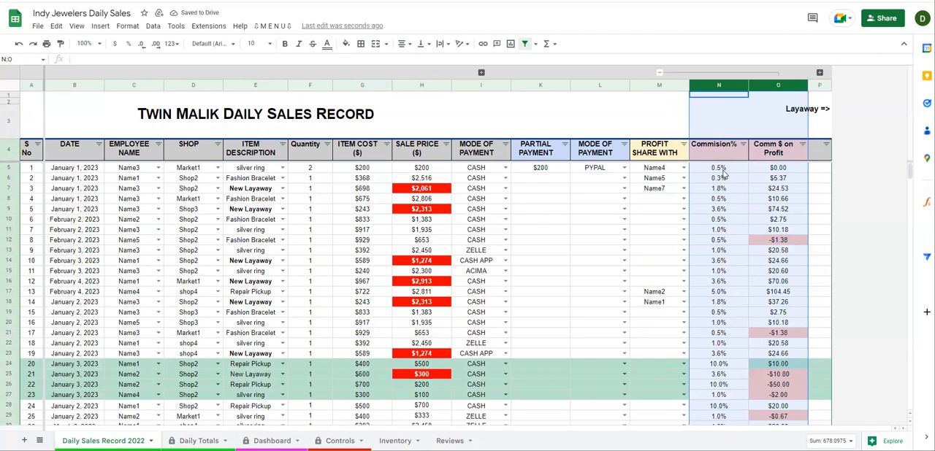
left_click_drag(723, 170, 723, 230)
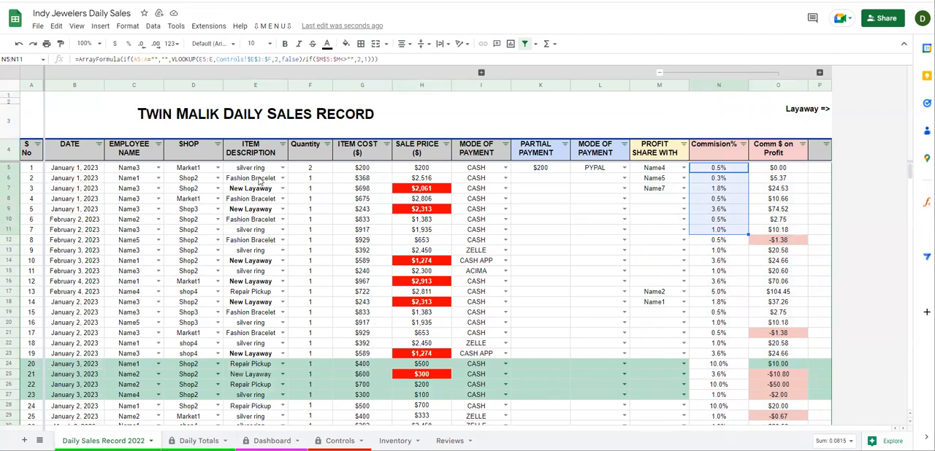
left_click(259, 179)
left_click(257, 168)
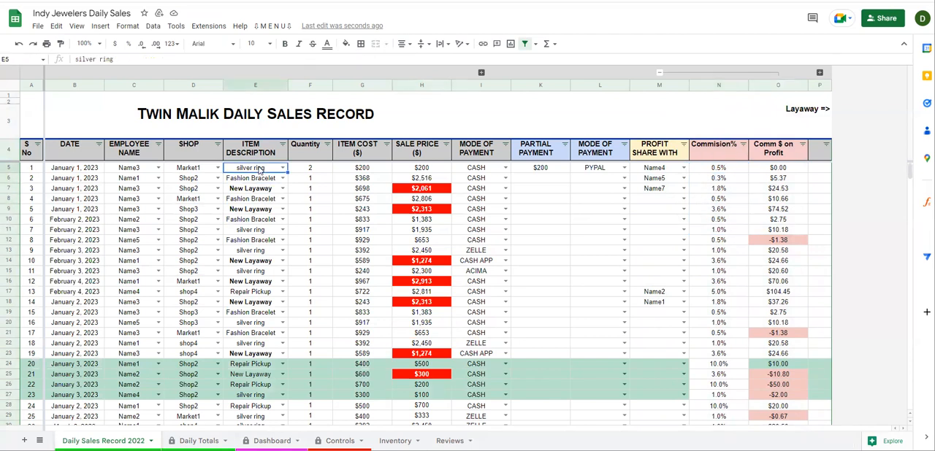
left_click(720, 169)
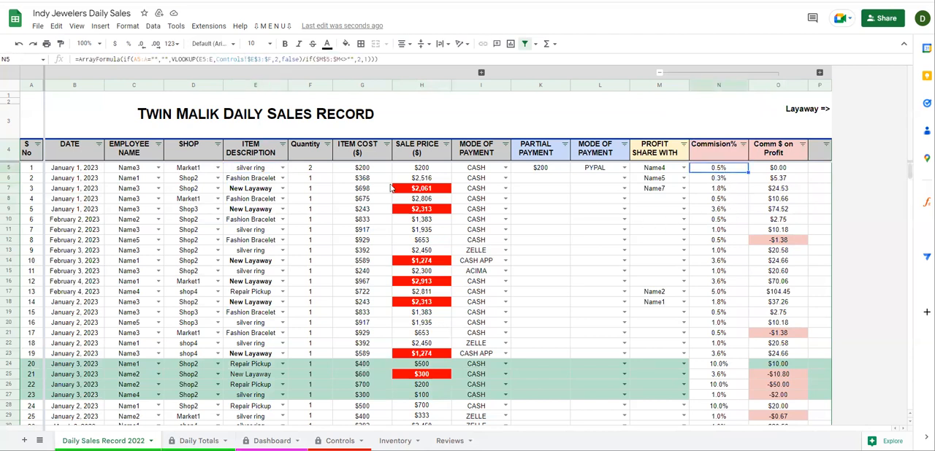
Set the first sale's sale price to $400
left_click(373, 171)
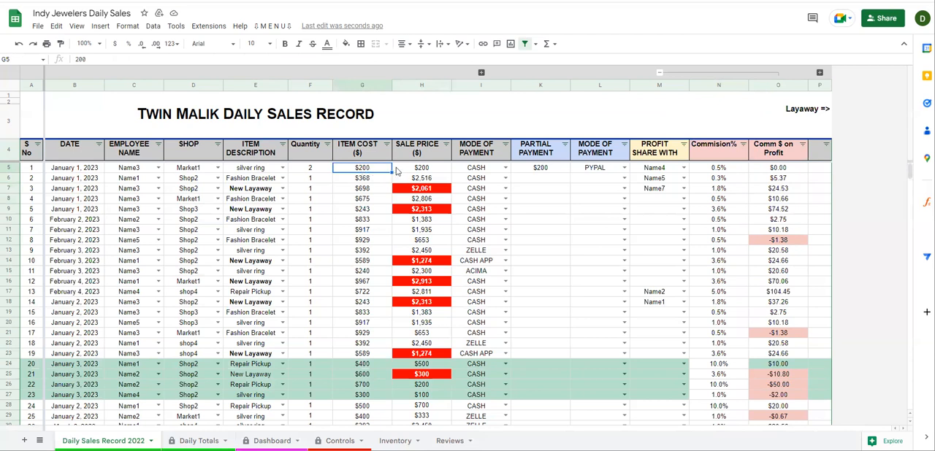
left_click(406, 171)
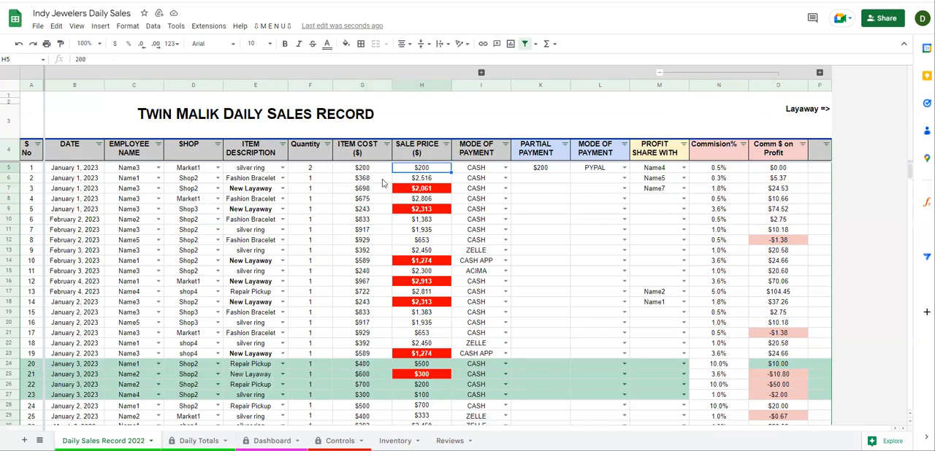
type("40")
key("Return")
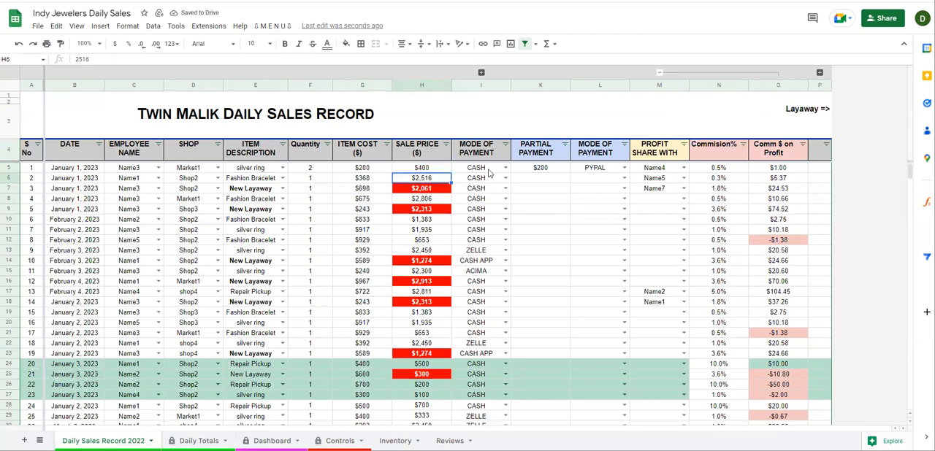
Expand the hidden Profit column to check the first sale's profit, and collapse it again
left_click(481, 73)
left_click(523, 169)
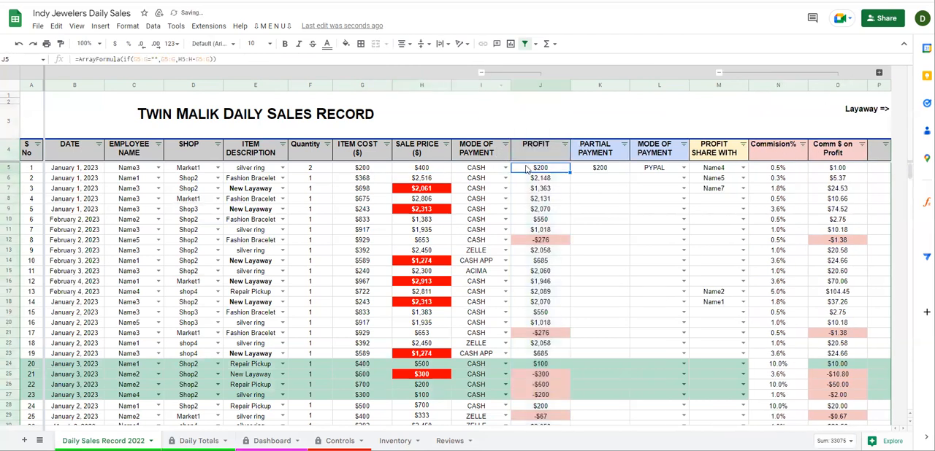
left_click(494, 72)
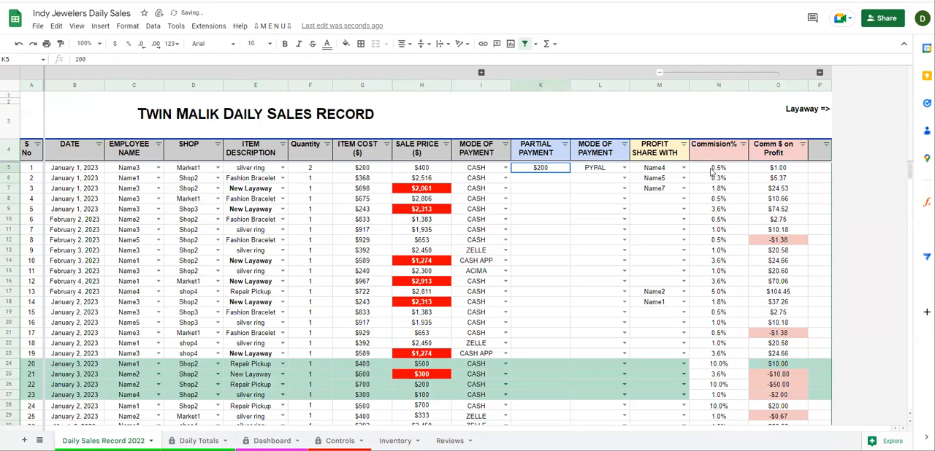
Clear the first sale's Profit Share With entry and check the silver ring's commission rate on the Controls sheet
left_click(661, 168)
key("Delete")
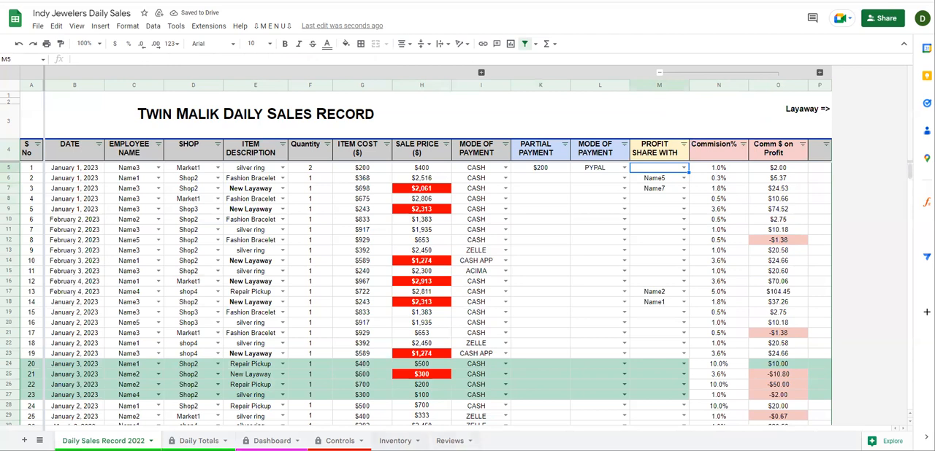
left_click(395, 441)
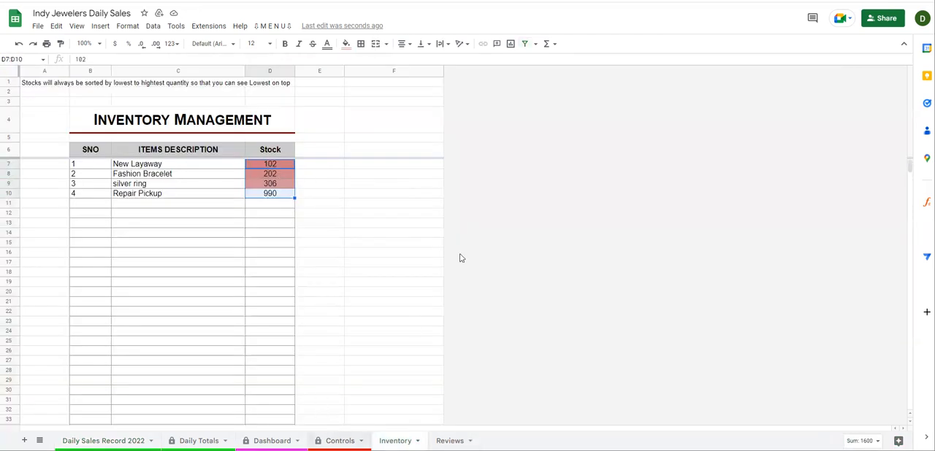
left_click(340, 441)
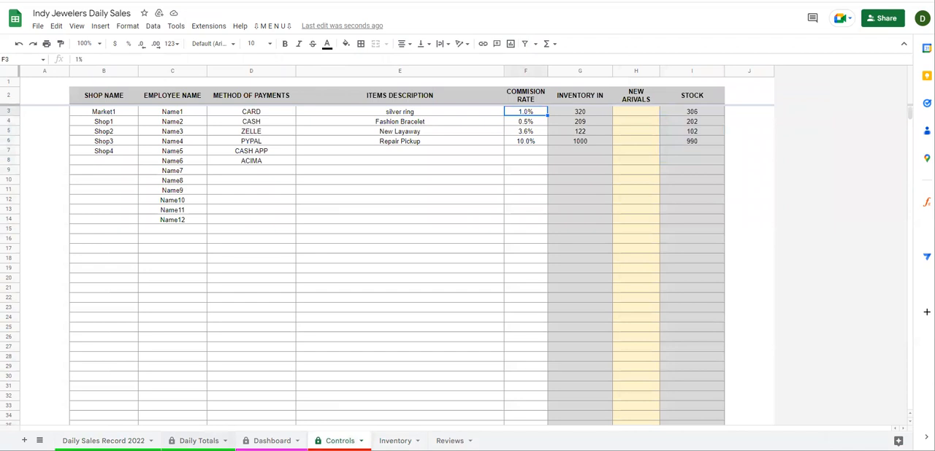
left_click(103, 441)
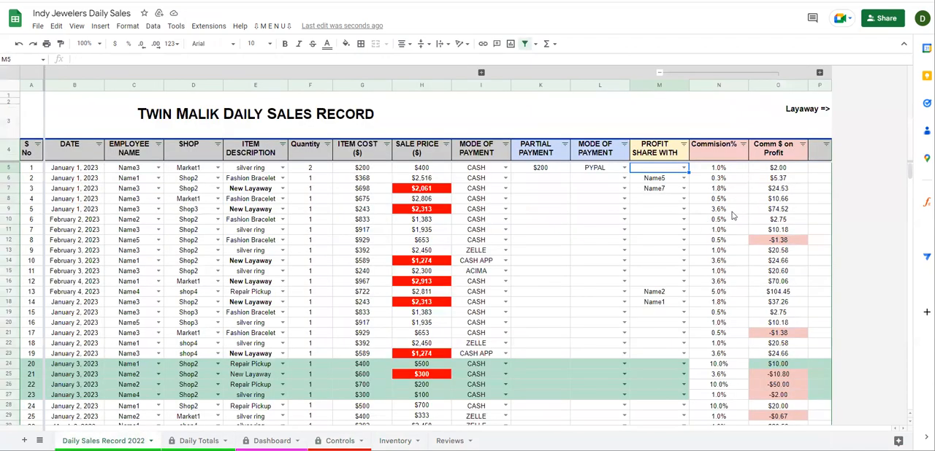
Set the first sale's Profit Share With to Name2 and collapse the commission columns
left_click(683, 168)
left_click(653, 196)
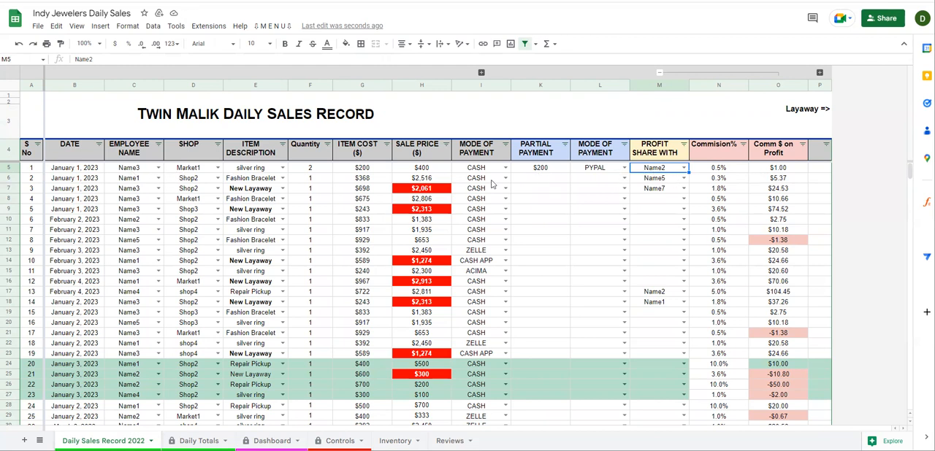
left_click_drag(661, 156, 663, 232)
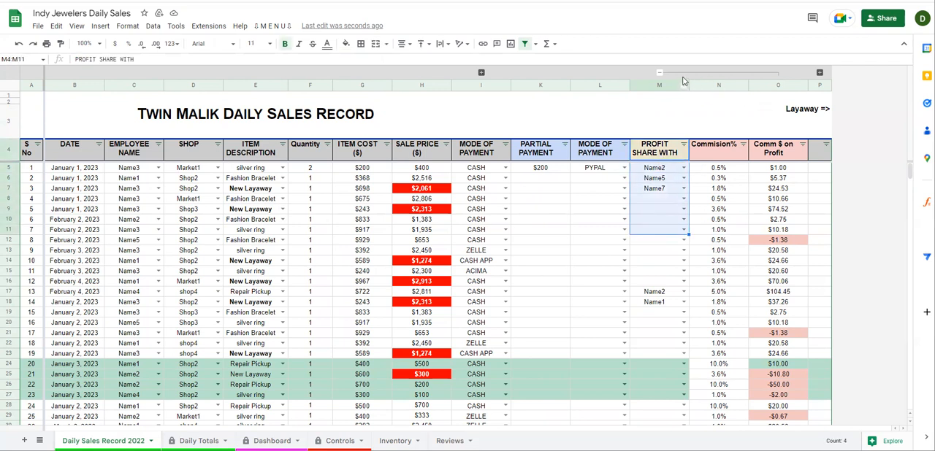
left_click(684, 73)
Set the sixth sale's Profit Share With to Name7, keeping the commission columns collapsed
left_click(650, 181)
left_click_drag(137, 220, 655, 220)
left_click(673, 219)
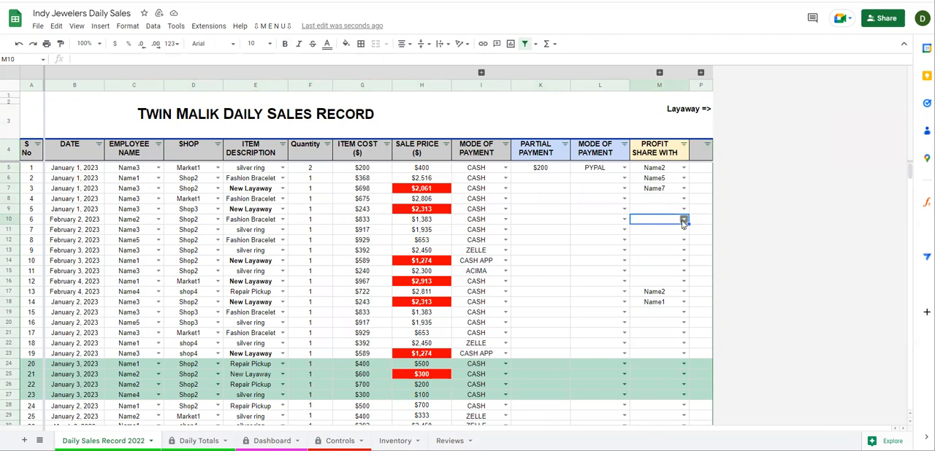
left_click(684, 219)
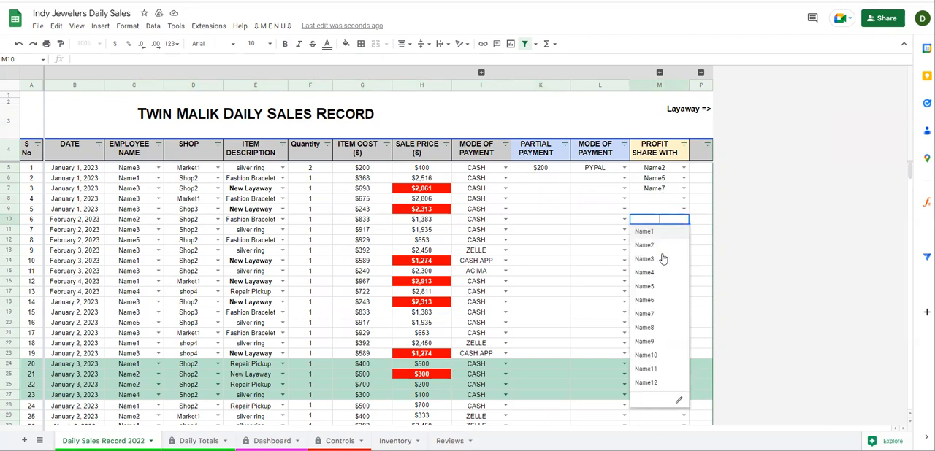
left_click(652, 314)
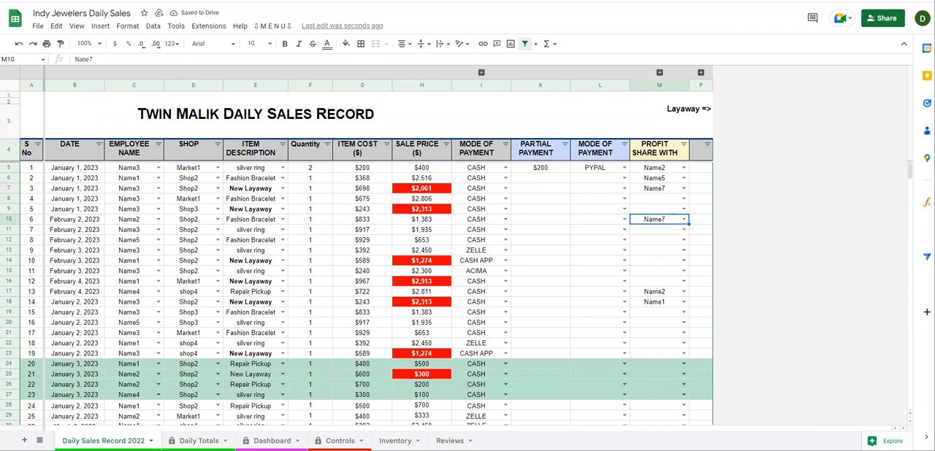
Review the closing comment on inventory addition in the Reviews sheet, and return to the Daily Sales Record 2022 sheet
left_click(450, 441)
left_click(103, 139)
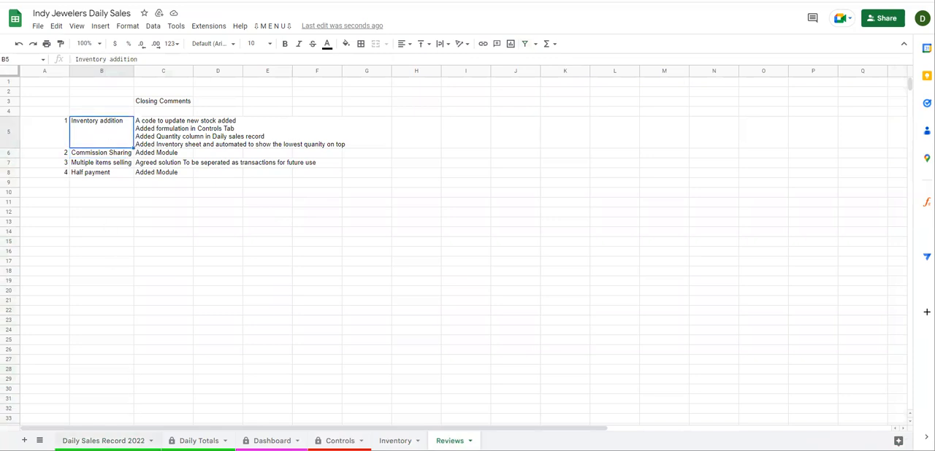
left_click(149, 436)
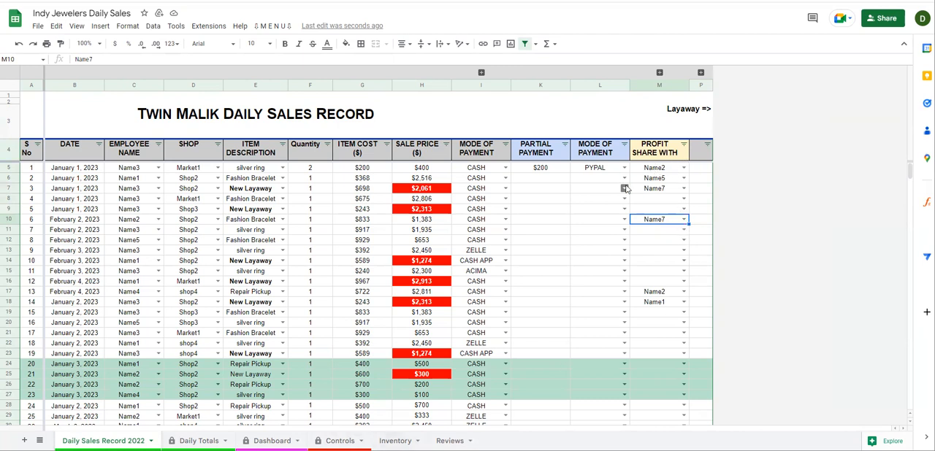
On the Controls sheet, set Inventory In to 100 for the silver ring and 200 for the Fashion Bracelet
left_click(338, 441)
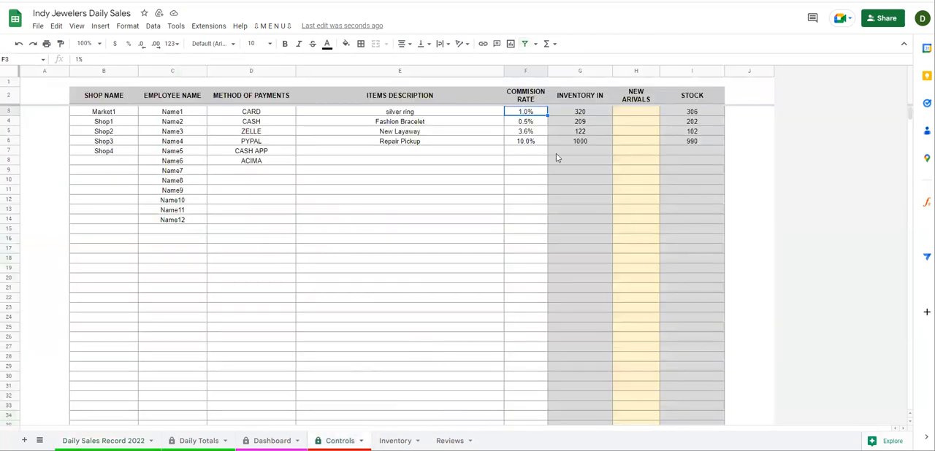
left_click(580, 95)
left_click(703, 238, "shift")
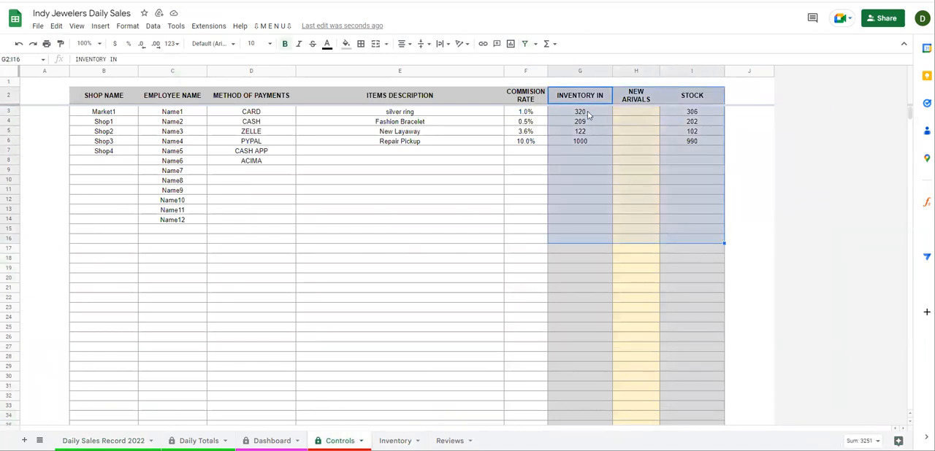
left_click_drag(587, 113, 588, 142)
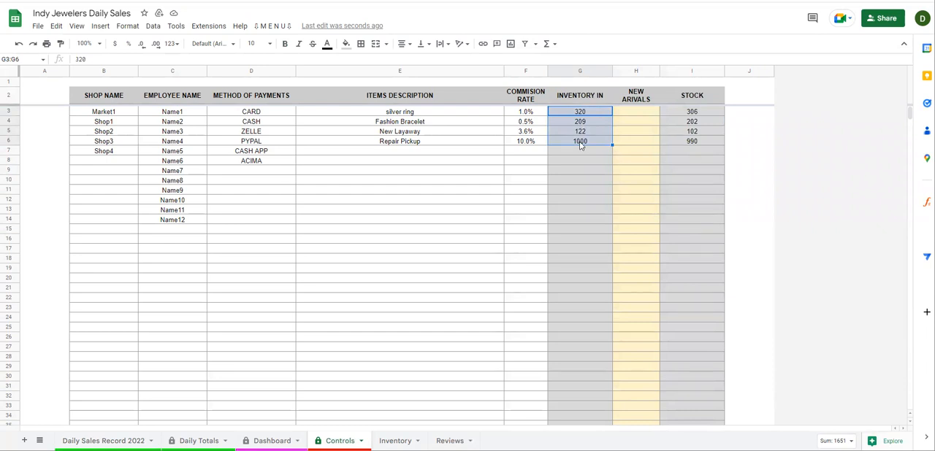
left_click(585, 113)
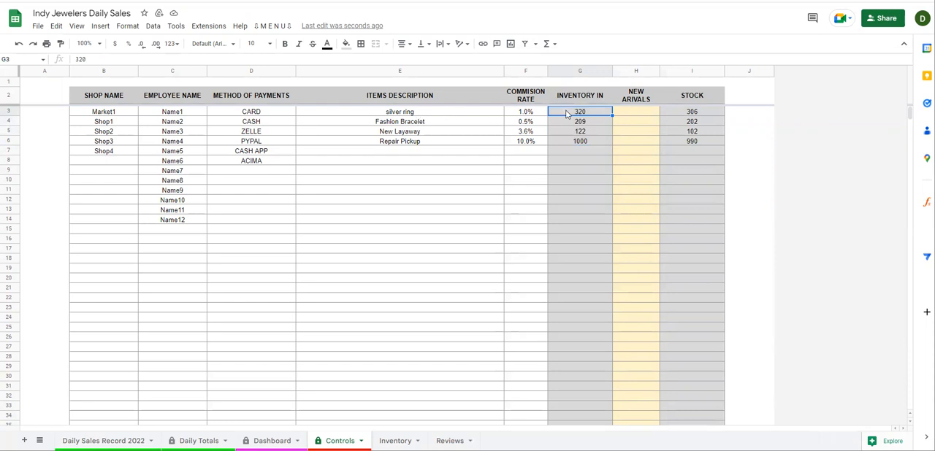
type("100")
key("Return")
type("200")
key("Return")
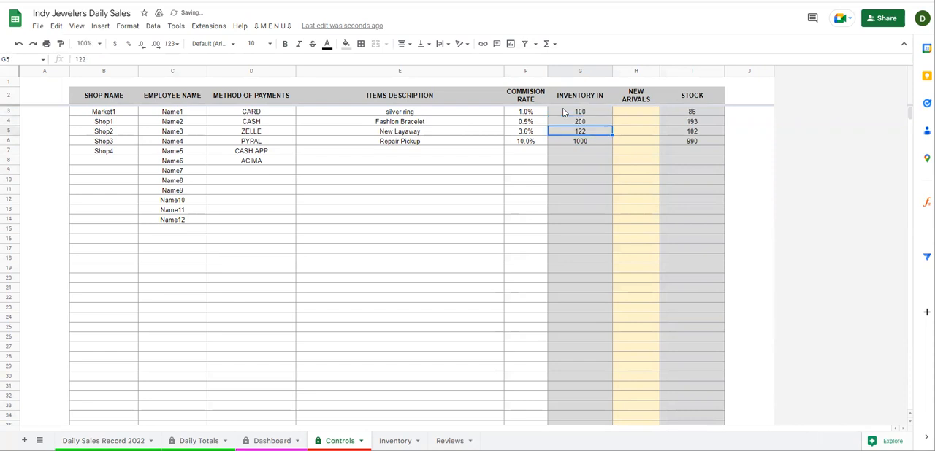
Check the silver ring's Inventory In, New Arrivals and Stock cells, including the stock formula
left_click(564, 111)
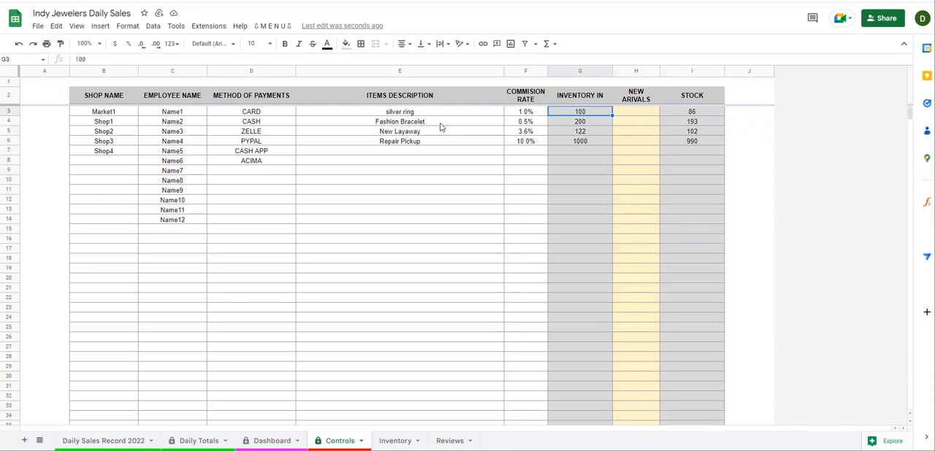
key("Right")
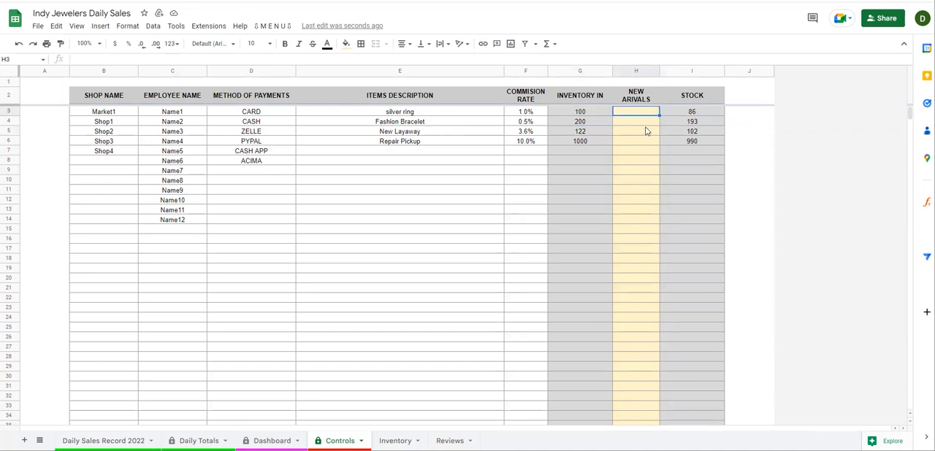
left_click(677, 111)
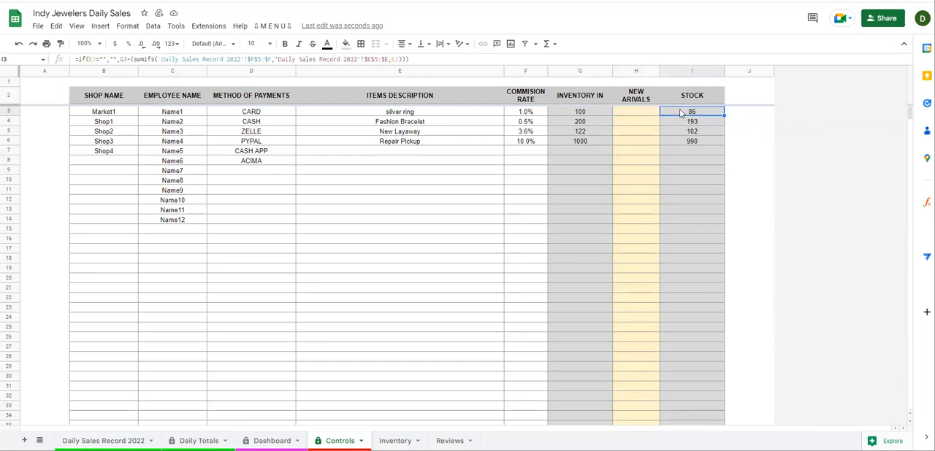
Filter the daily sales record's Item Description column to silver ring and total the sold quantities
left_click(106, 440)
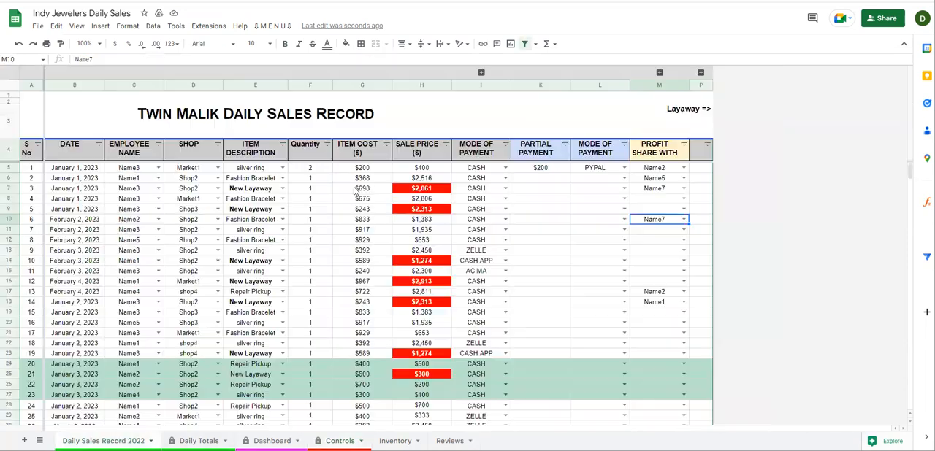
left_click(283, 144)
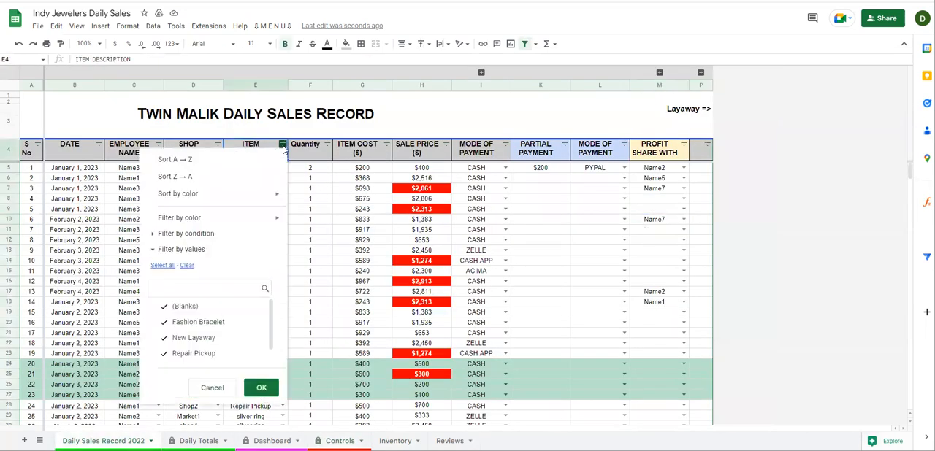
left_click(194, 289)
type("sil")
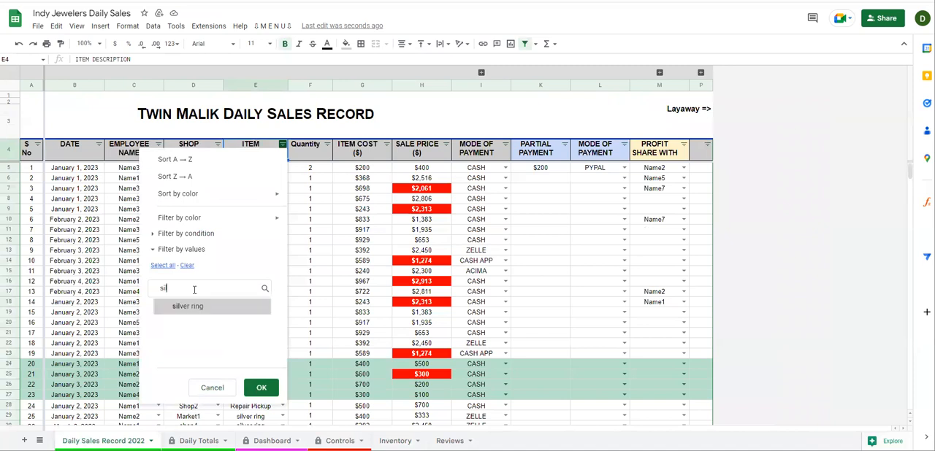
left_click(256, 387)
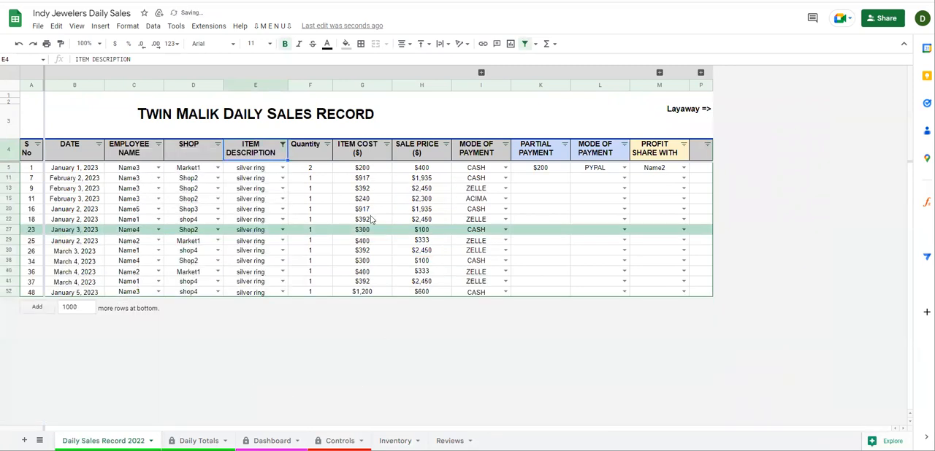
left_click_drag(316, 153, 314, 292)
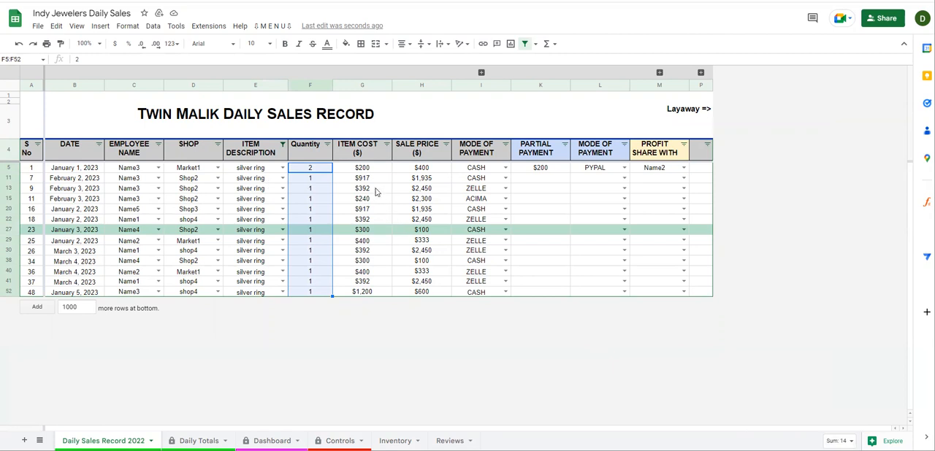
Reset the Item Description filter to show all items
left_click(283, 144)
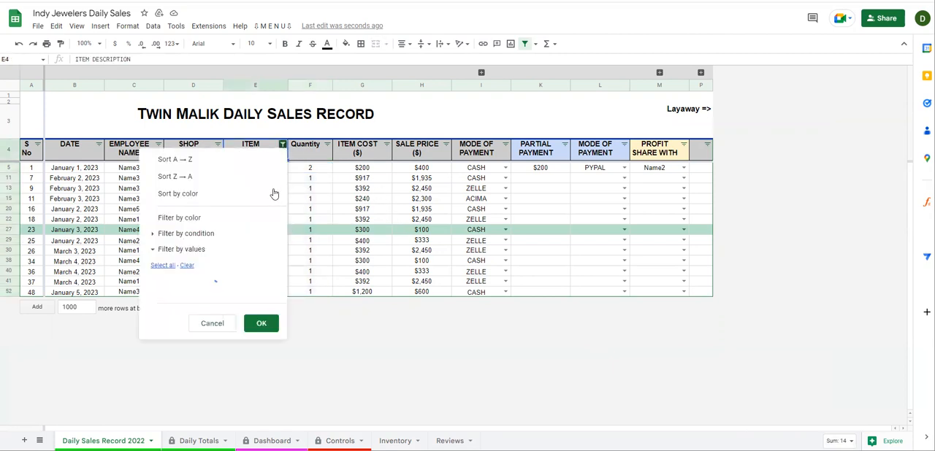
left_click(162, 266)
left_click(261, 387)
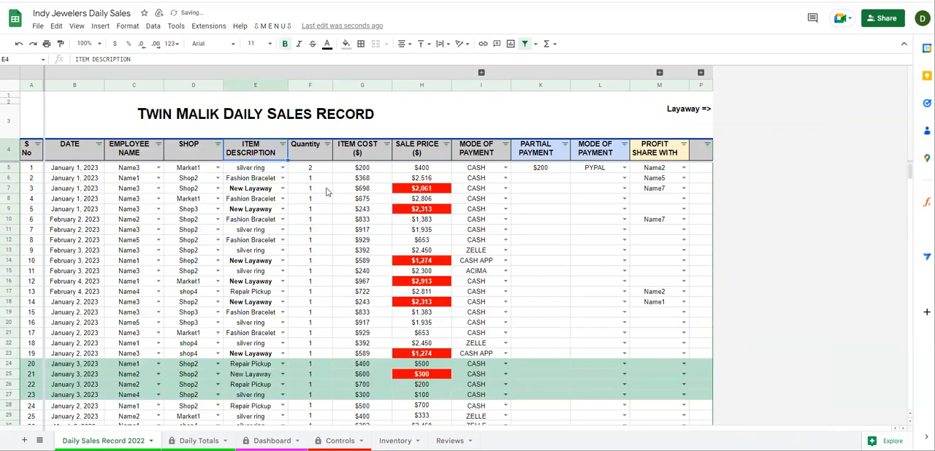
Examine the Quantity column and the first silver ring sale's item and quantity
left_click(327, 191)
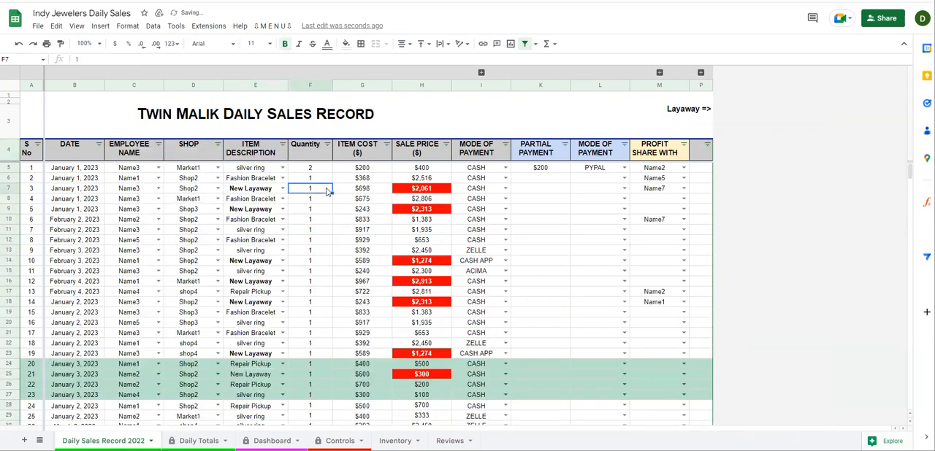
left_click(315, 88)
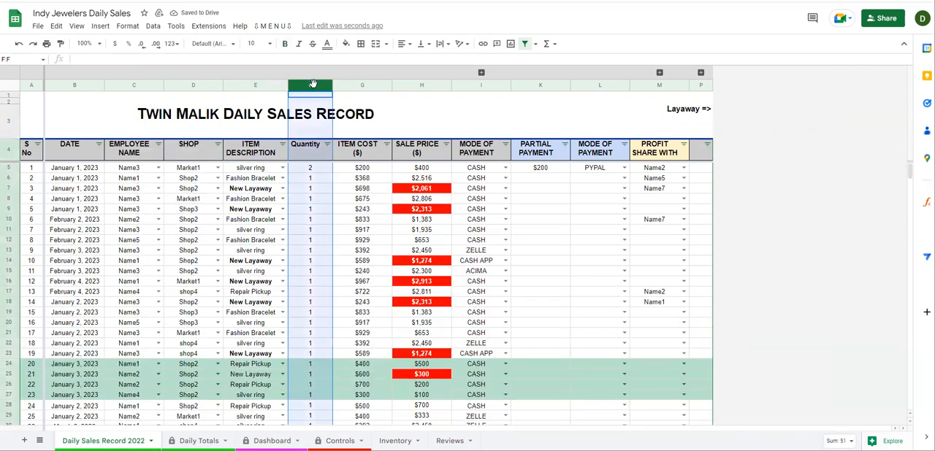
left_click(249, 172)
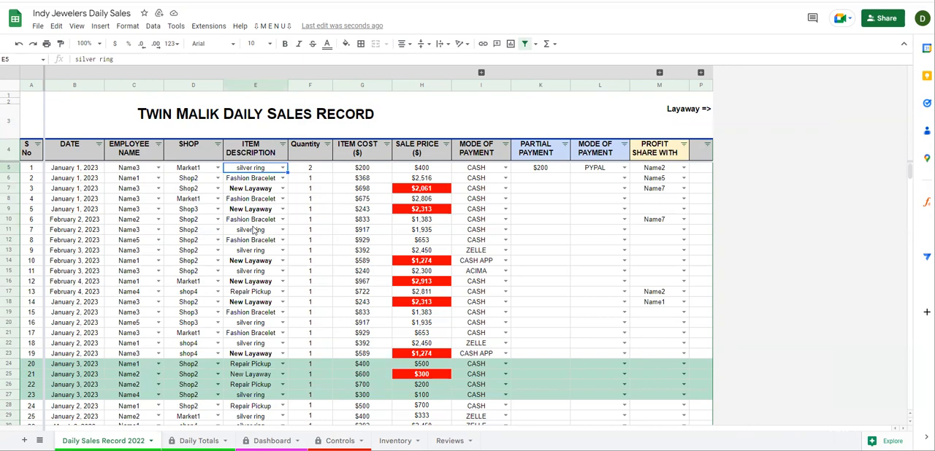
left_click(310, 170)
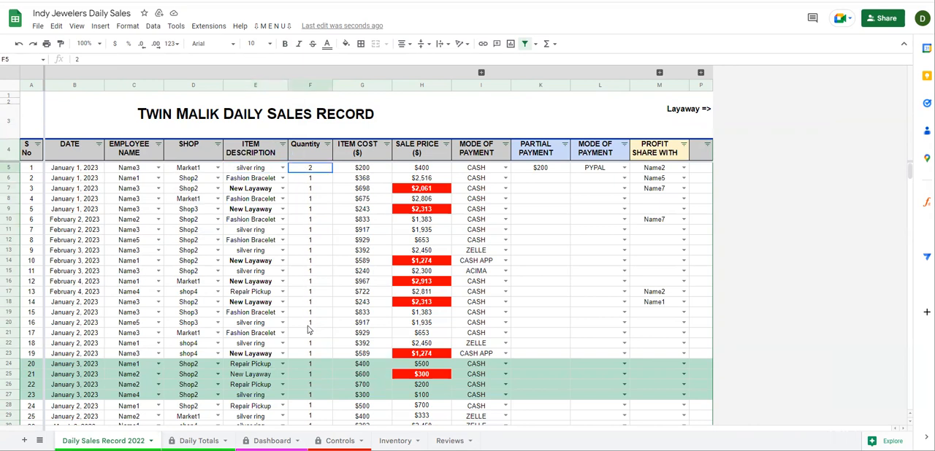
left_click(310, 332, "shift")
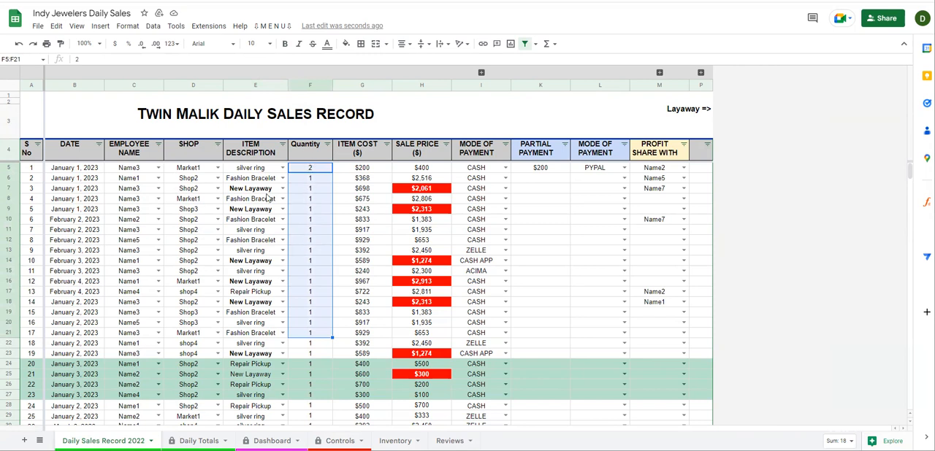
Fill the second sale's quantity of 1 down through the seventeenth sale
left_click(311, 190)
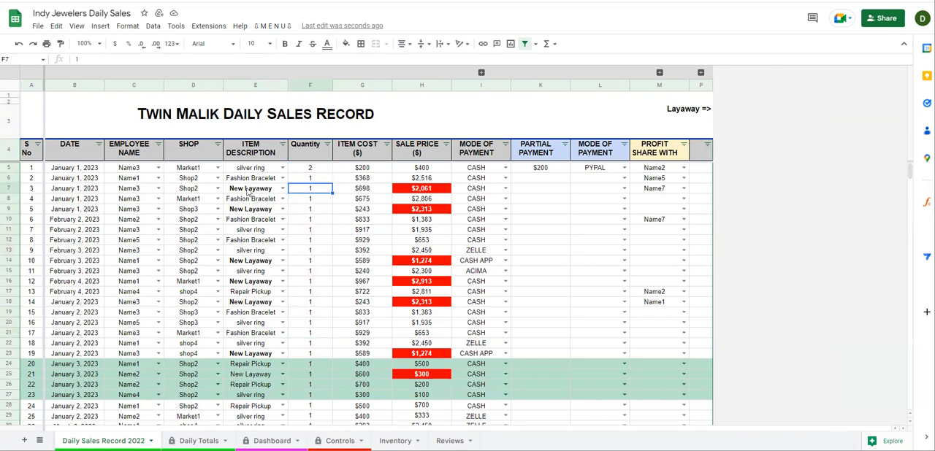
left_click(309, 181)
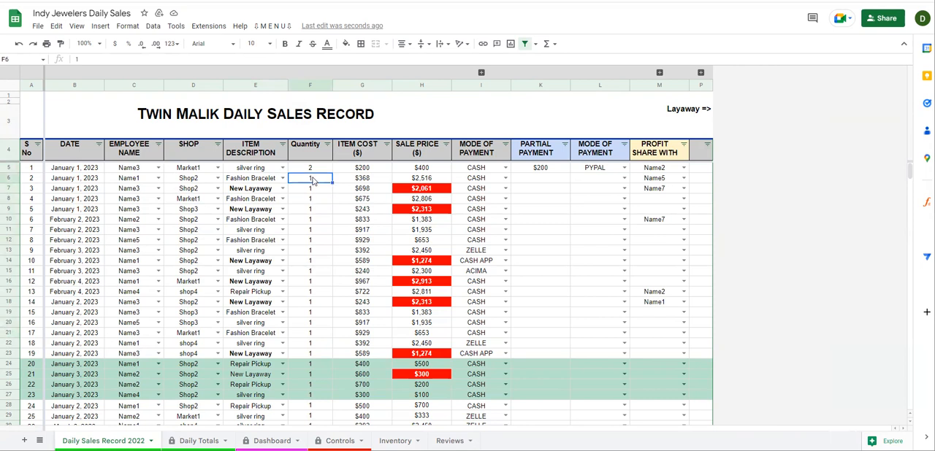
left_click_drag(333, 183, 319, 336)
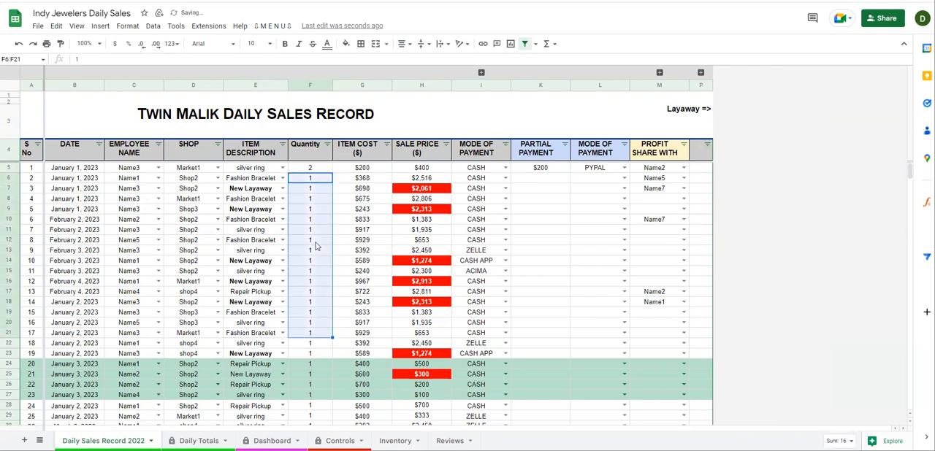
Clear the quantities of sales 4 to 14 and refill them by copying down the third sale's quantity of 1
left_click_drag(309, 199, 310, 304)
key("Delete")
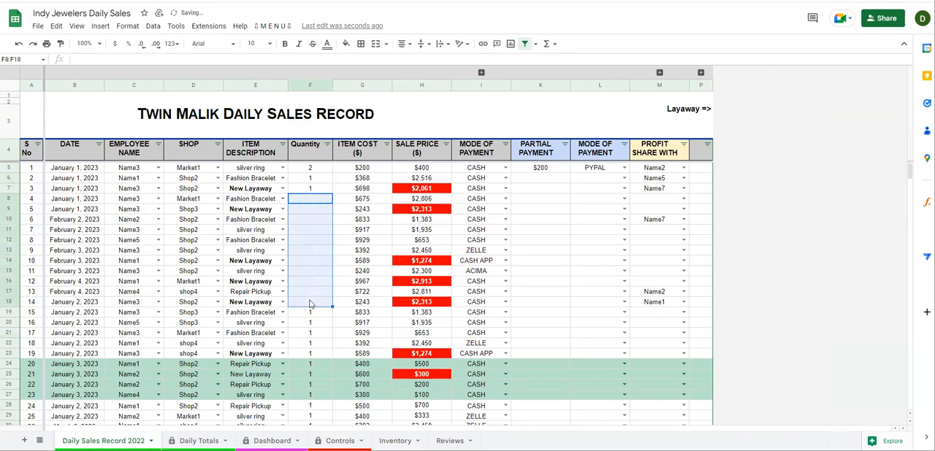
left_click(316, 190)
left_click_drag(268, 189, 266, 276)
left_click(327, 192)
left_click_drag(331, 192, 326, 296)
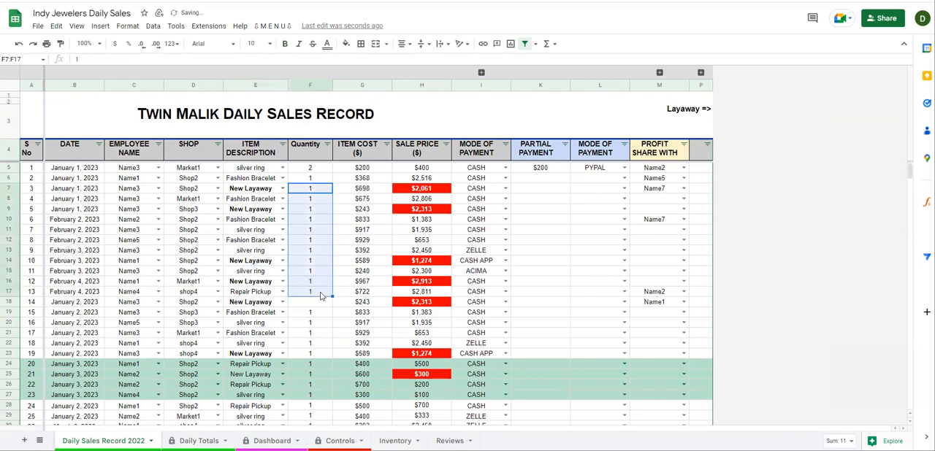
left_click(322, 294)
left_click(319, 212)
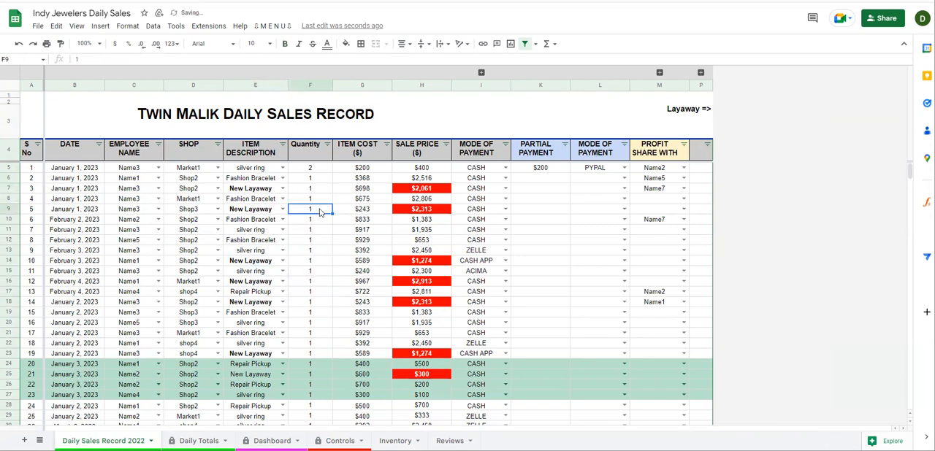
Review the upper sales' quantities and the ninth sale's silver ring entry with its quantity
left_click_drag(312, 168, 311, 275)
left_click_drag(256, 250, 309, 249)
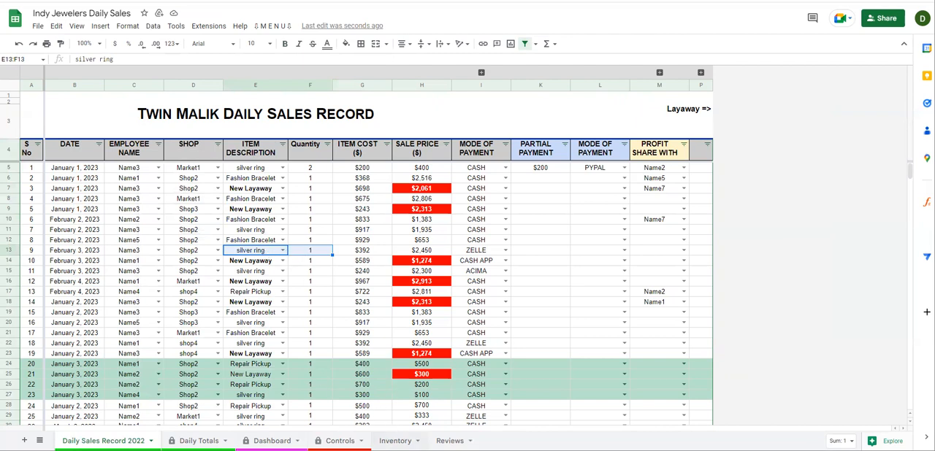
On the Controls sheet, set the silver ring's Inventory In to 200
left_click(395, 440)
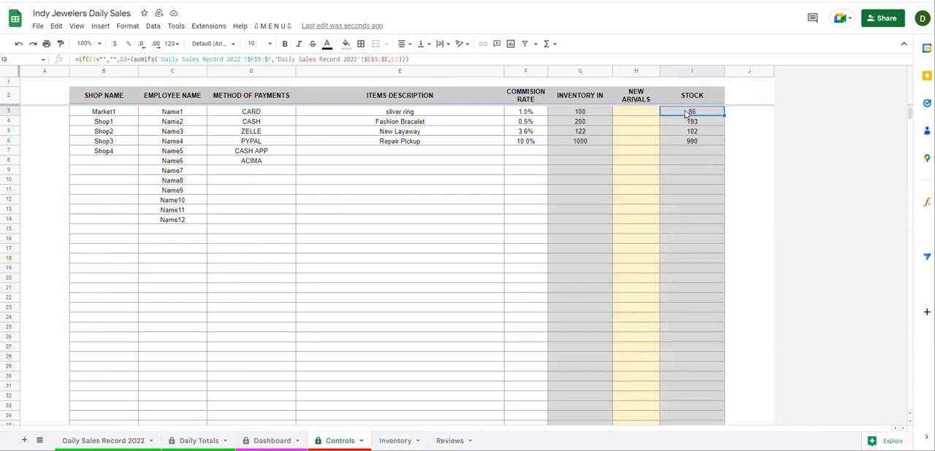
left_click(580, 113)
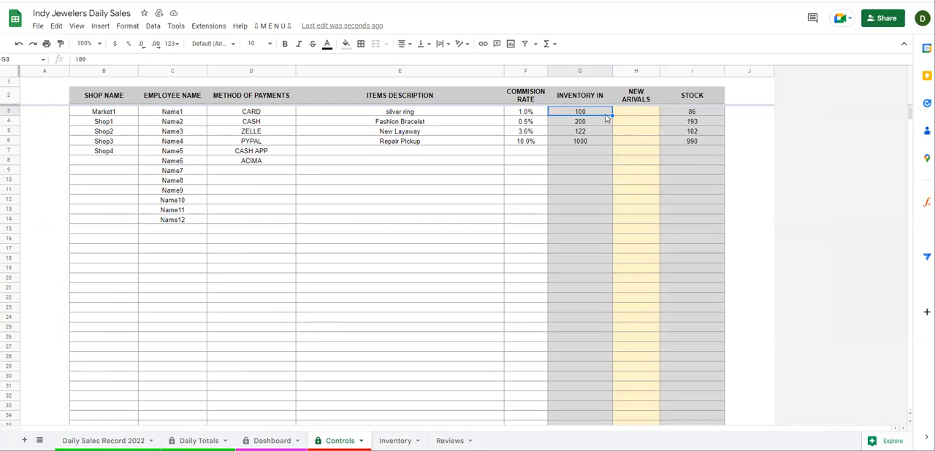
type("200")
key("Return")
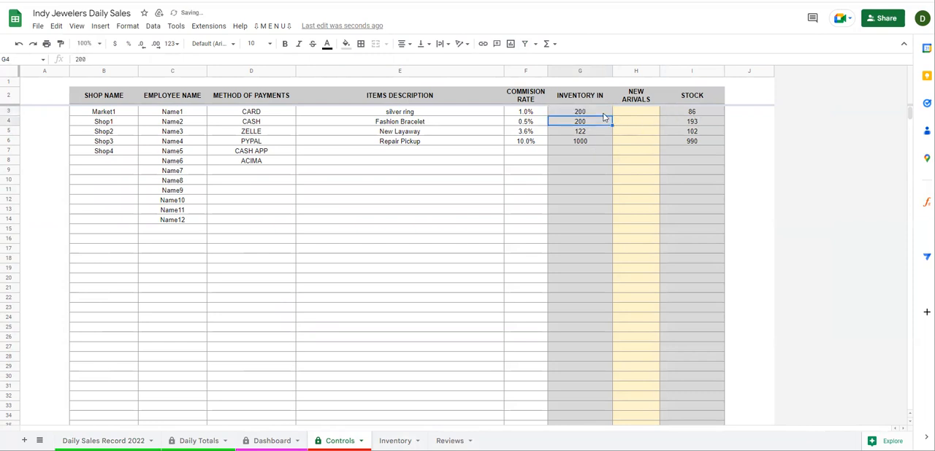
Check the silver ring's stock and undo its last Inventory In change
left_click(698, 113)
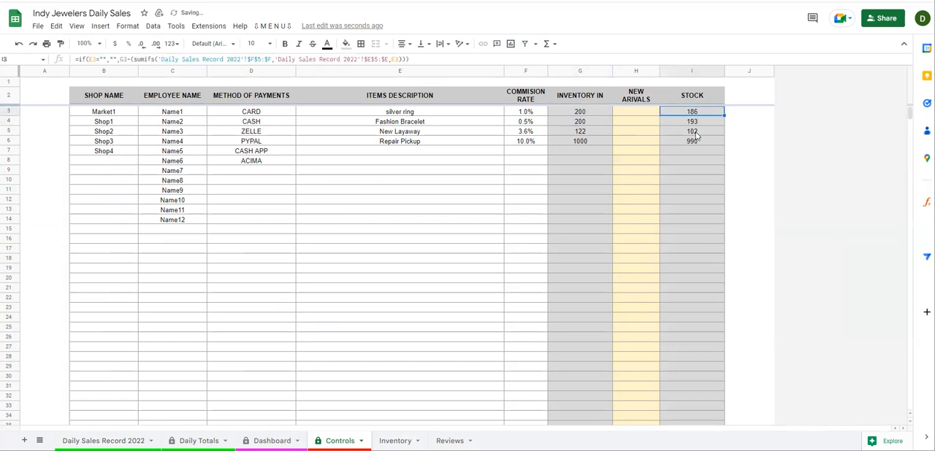
key("ctrl+z")
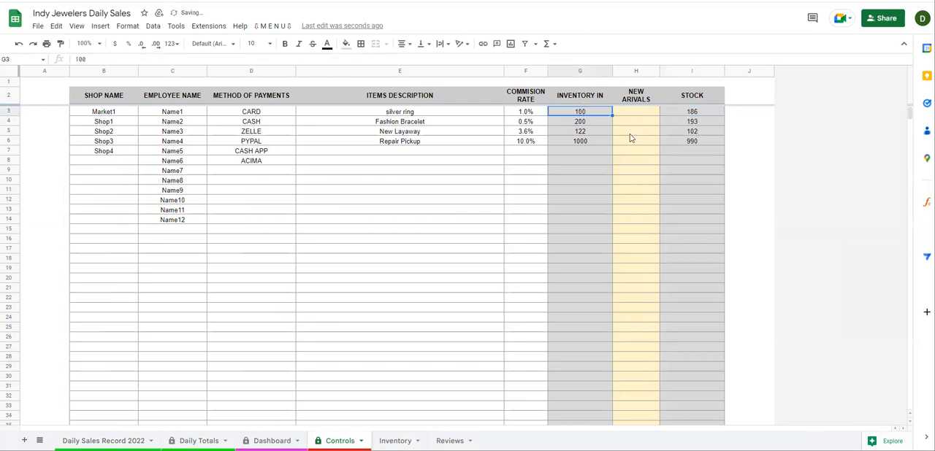
Enter new arrivals of 20 for the silver ring and 40 for the Fashion Bracelet
left_click_drag(637, 99, 637, 186)
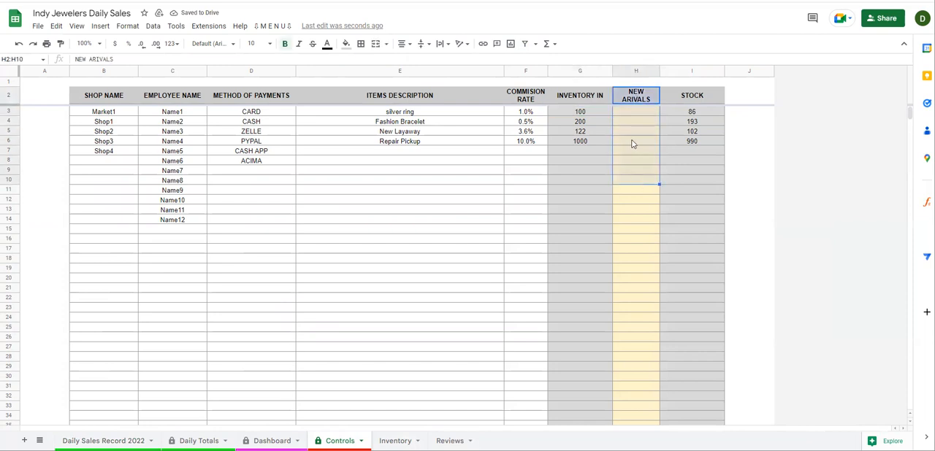
left_click(634, 112)
type("20")
key("Return")
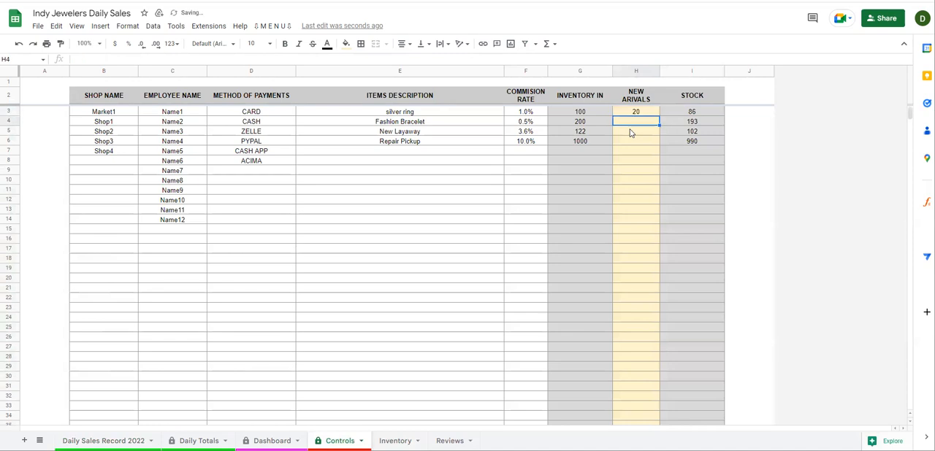
type("40")
key("Return")
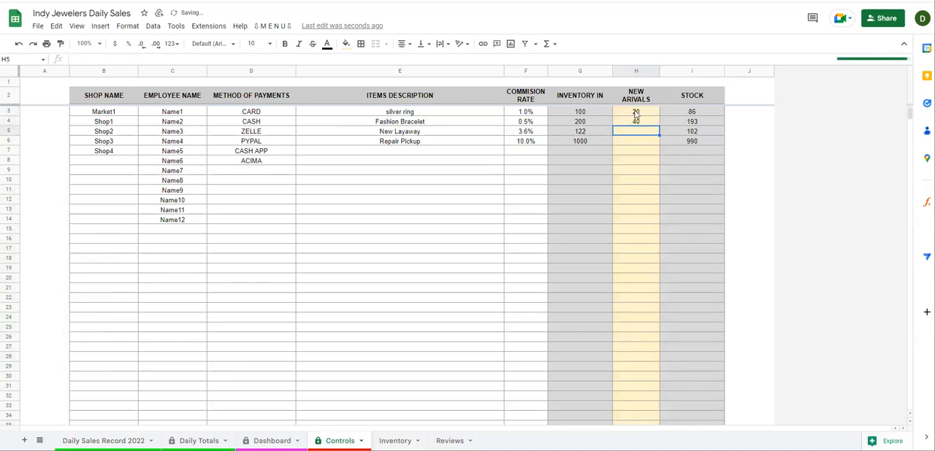
Run the custom Update New stock script to add the new arrivals to the inventory
left_click_drag(697, 115, 697, 124)
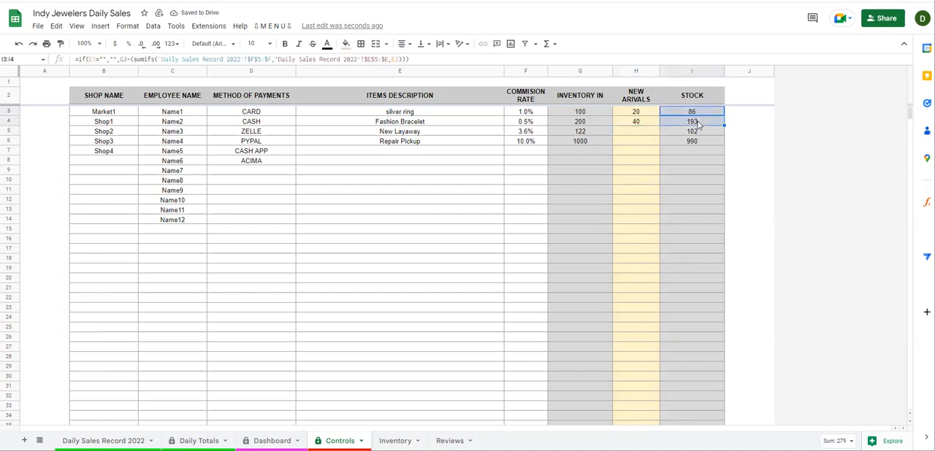
left_click(698, 123)
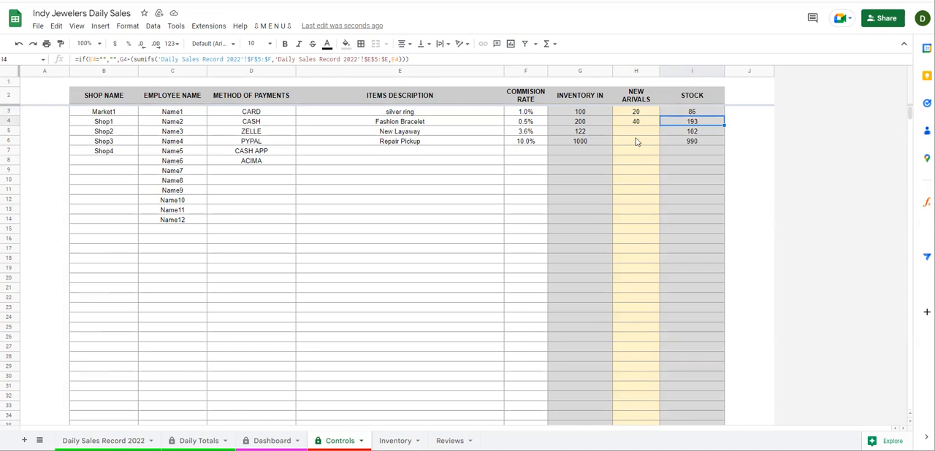
left_click_drag(641, 114, 640, 169)
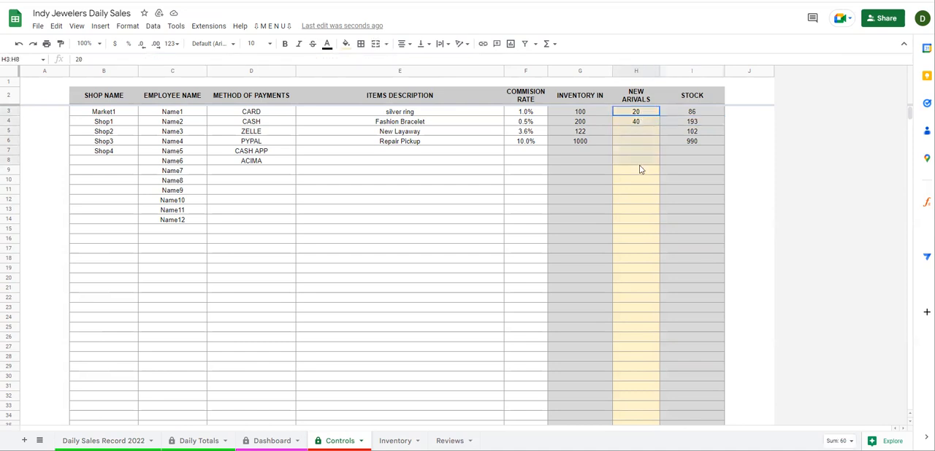
left_click(270, 27)
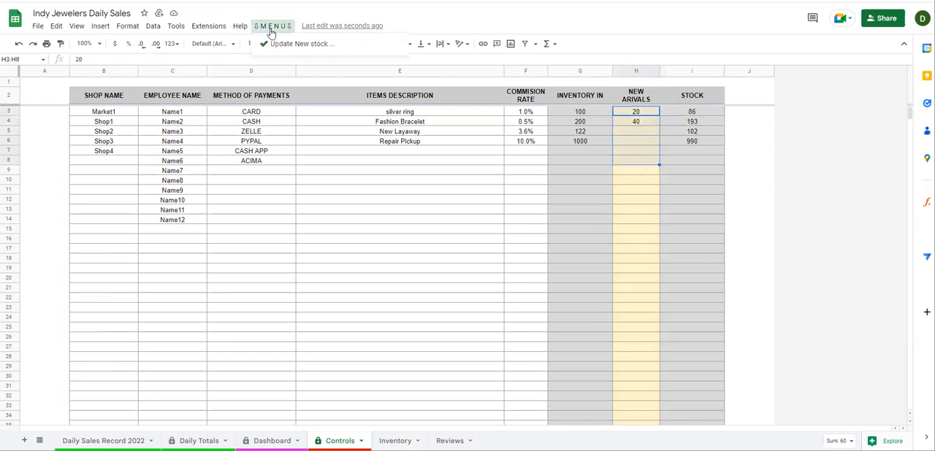
left_click(277, 46)
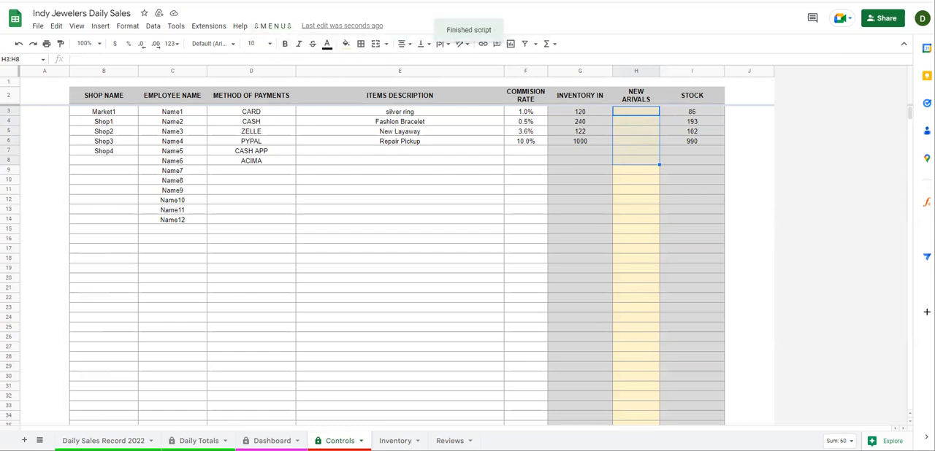
Examine the items' Inventory In, New Arrivals and Stock columns on the Controls sheet
left_click(586, 124)
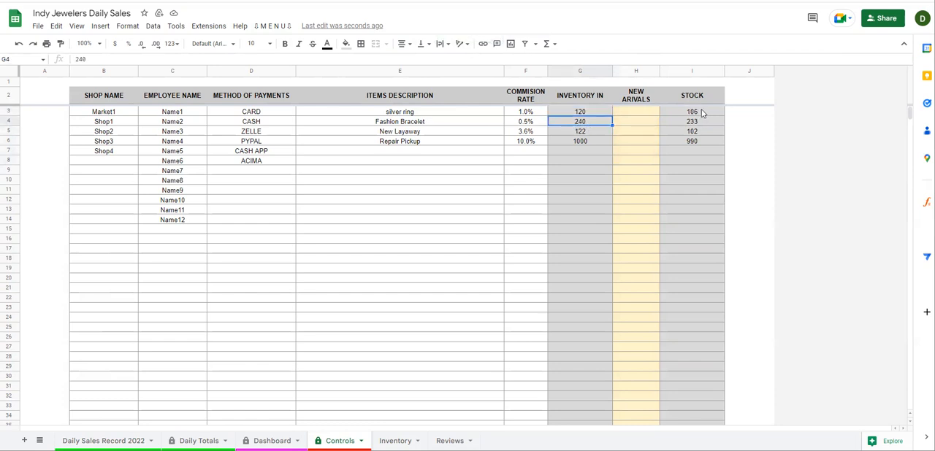
left_click_drag(701, 113, 703, 127)
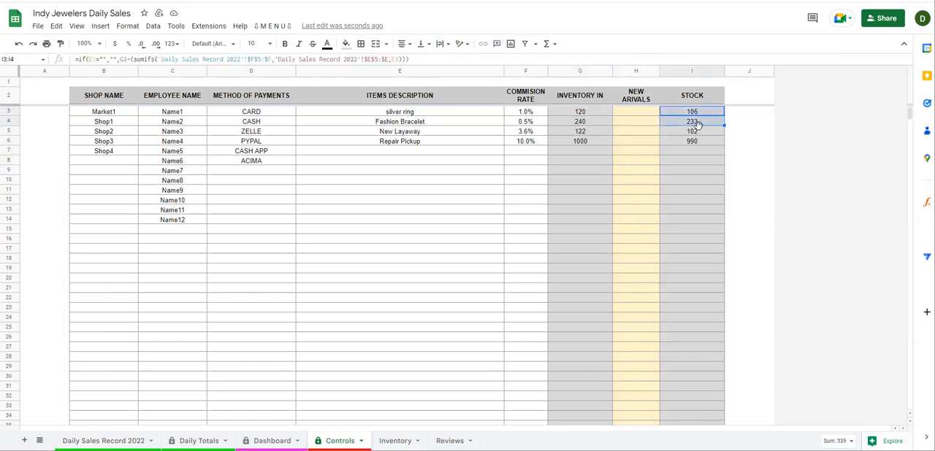
left_click_drag(642, 115, 643, 152)
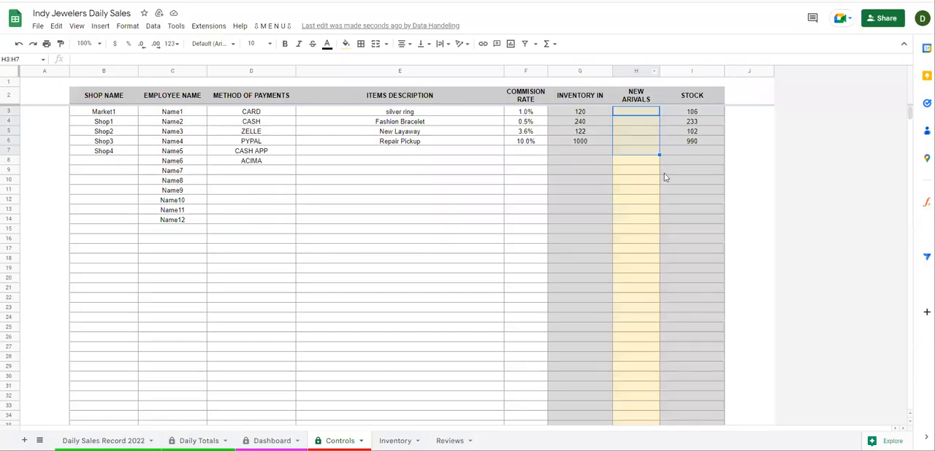
left_click(664, 173)
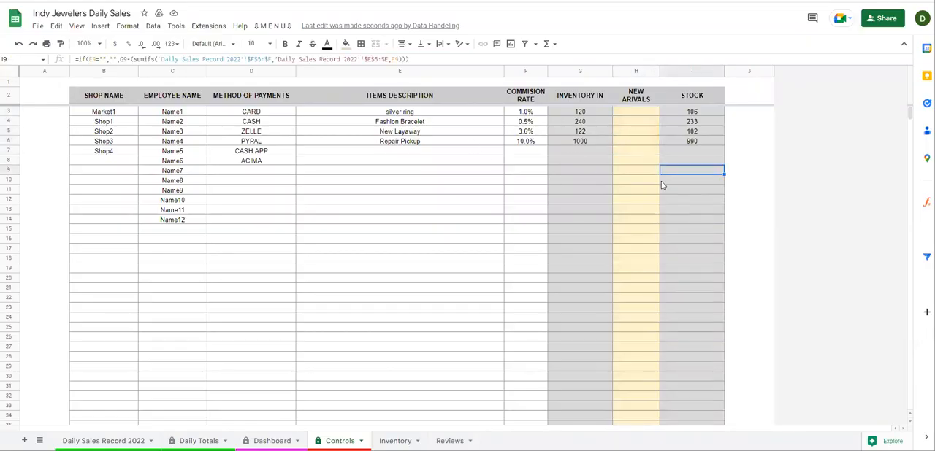
left_click_drag(685, 113, 684, 143)
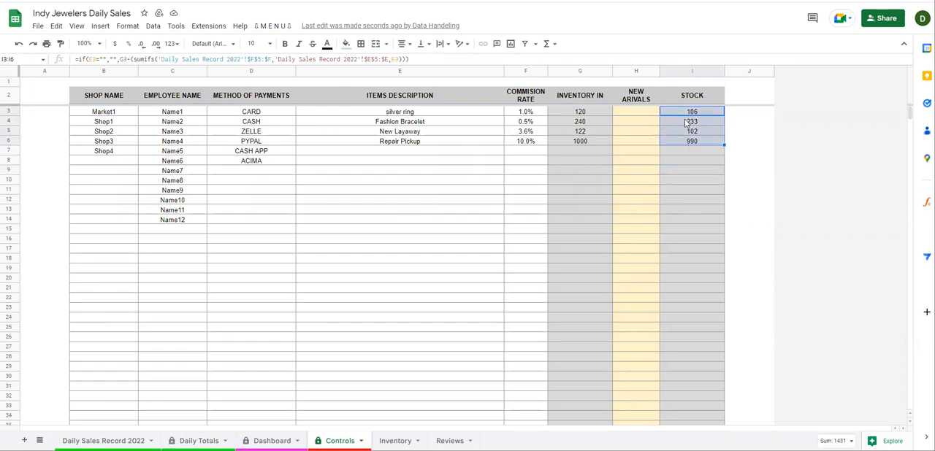
left_click_drag(687, 113, 684, 279)
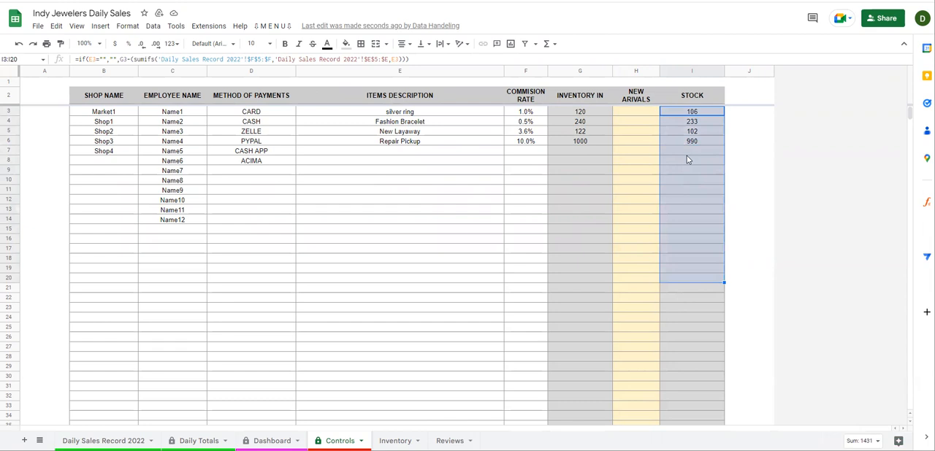
left_click(685, 180)
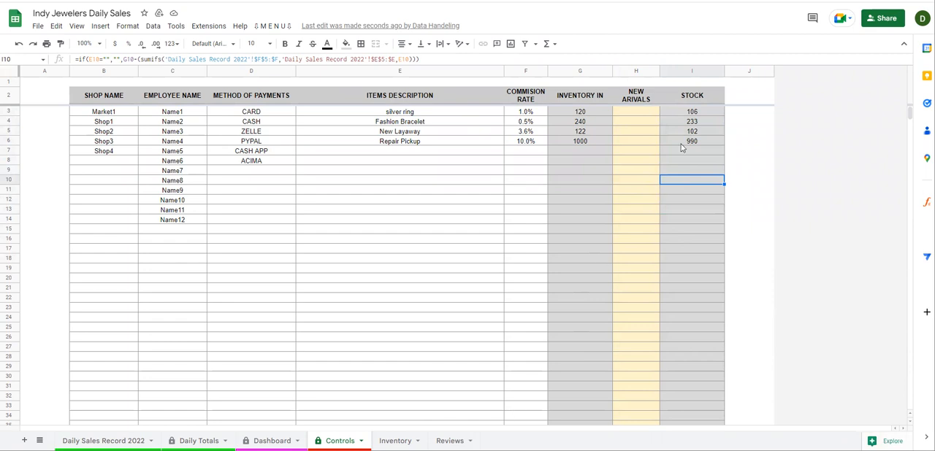
Review the Inventory sheet's sorted and highlighted stock levels and compare them with the Controls sheet
left_click(395, 441)
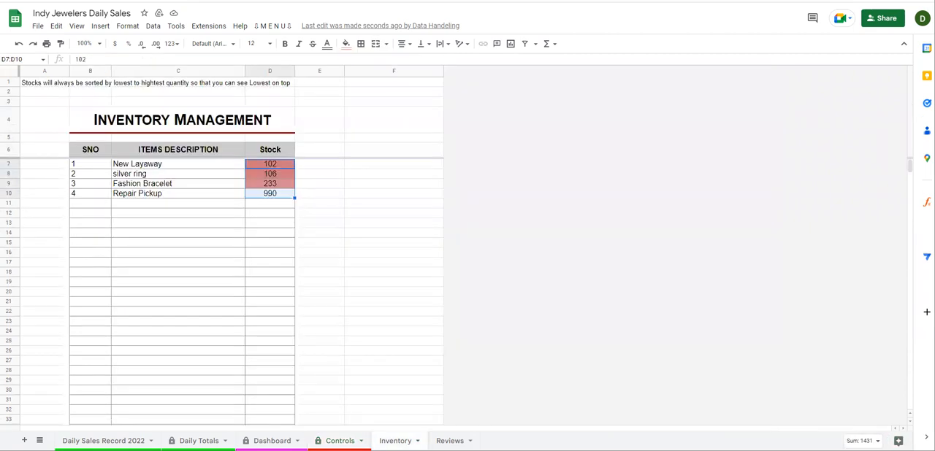
left_click(209, 225)
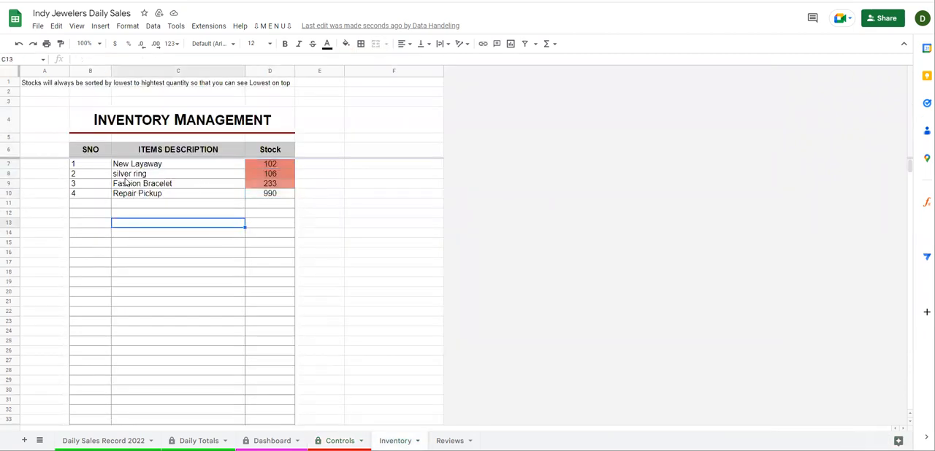
left_click_drag(265, 165, 267, 224)
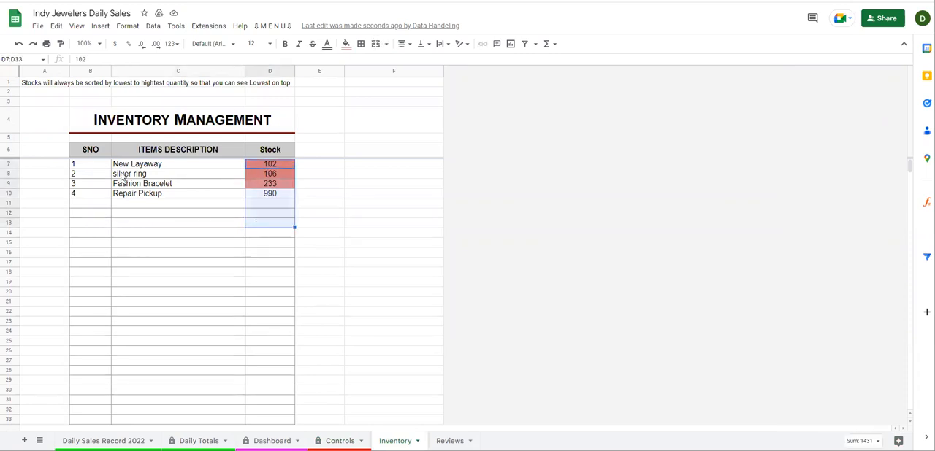
left_click(340, 441)
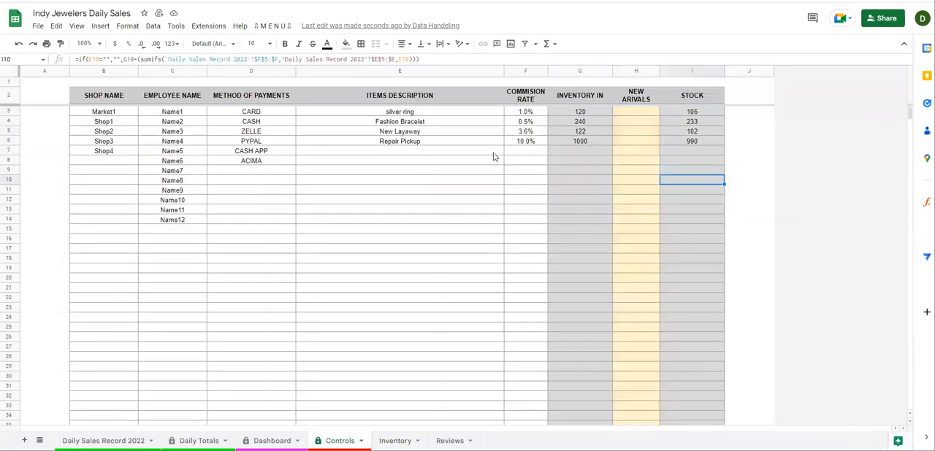
left_click(395, 441)
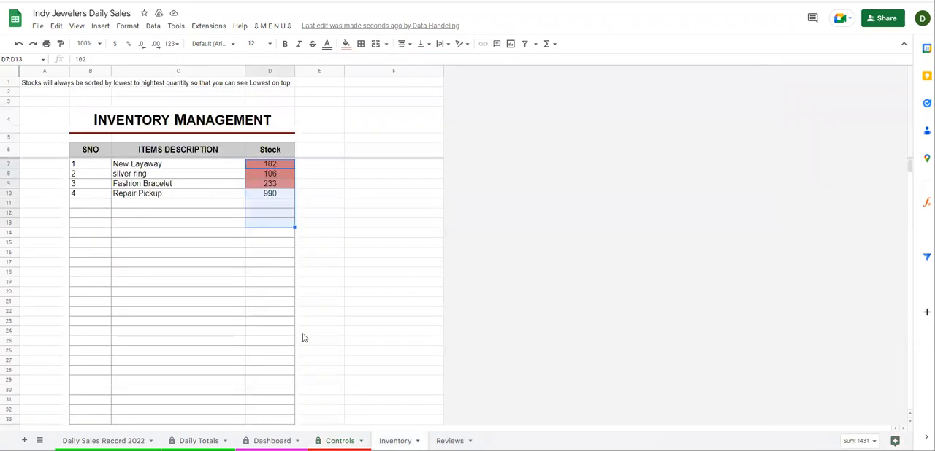
left_click(293, 185)
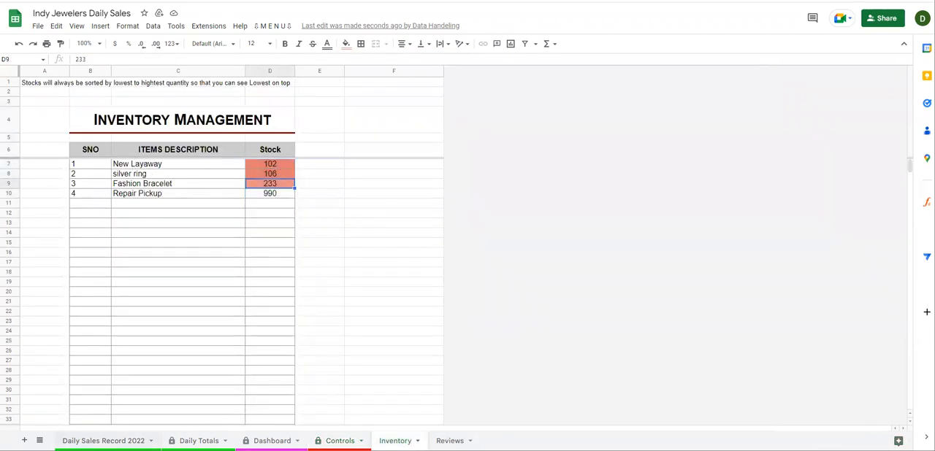
On the Controls sheet, set the silver ring's Inventory In to 15
left_click(104, 441)
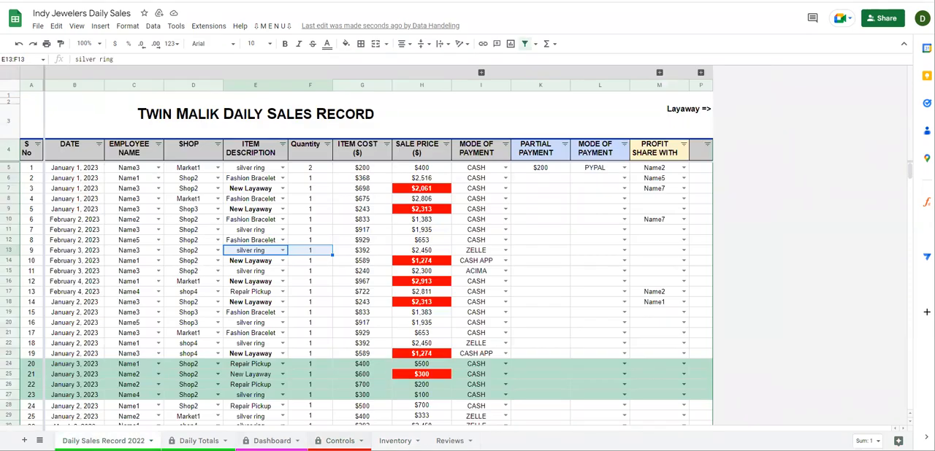
left_click(340, 441)
left_click(600, 114)
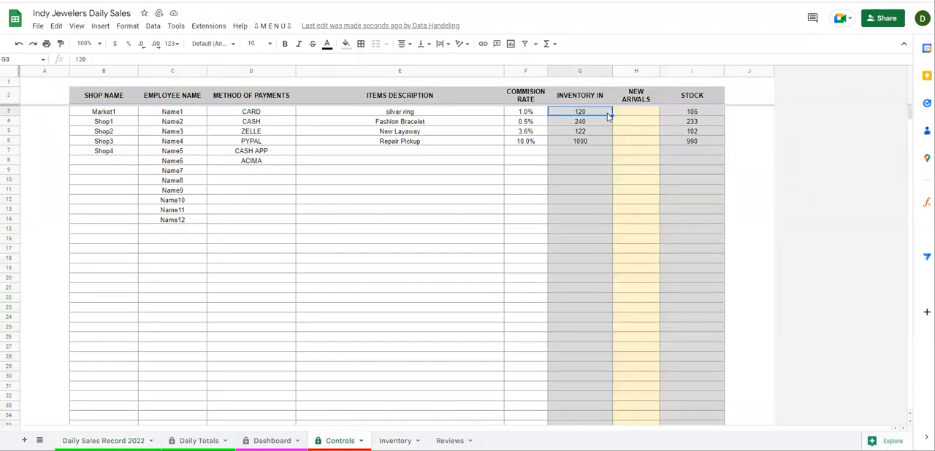
type("15")
key("Return")
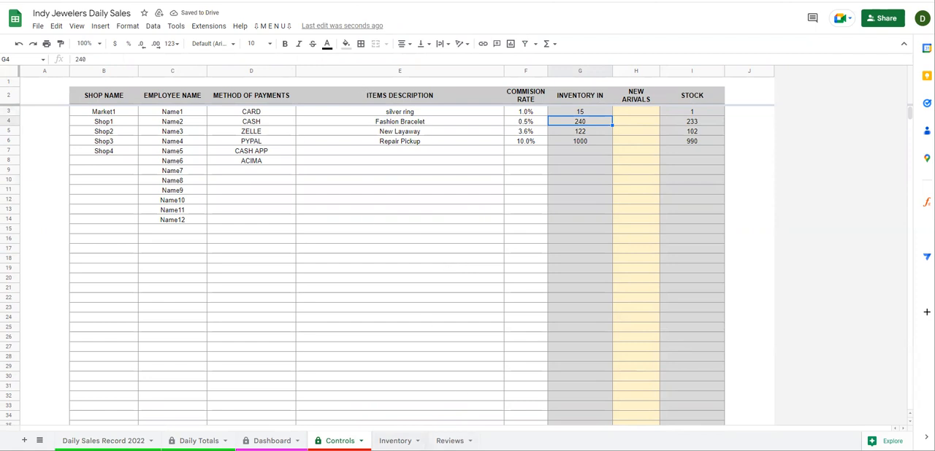
Set the Fashion Bracelet's Inventory In on the Controls sheet to 20
left_click(395, 440)
type("20")
key("Return")
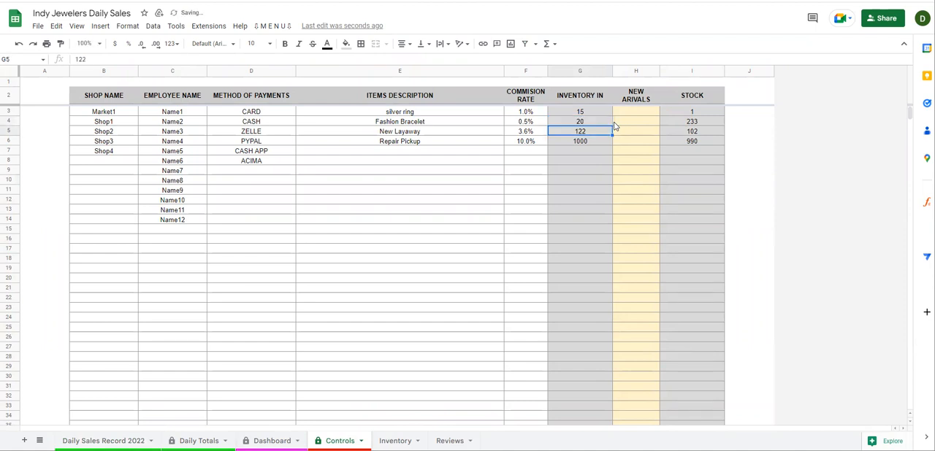
Set the silver ring's Inventory In to 100
left_click(609, 111)
type("100")
key("Return")
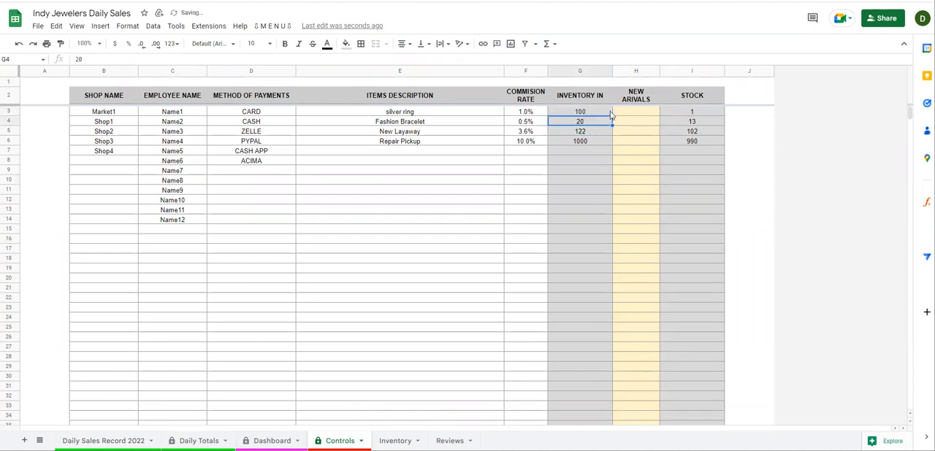
Check the Fashion Bracelet's stock on Controls, then view the Inventory sheet and the Dashboard's inventory chart
left_click(677, 119)
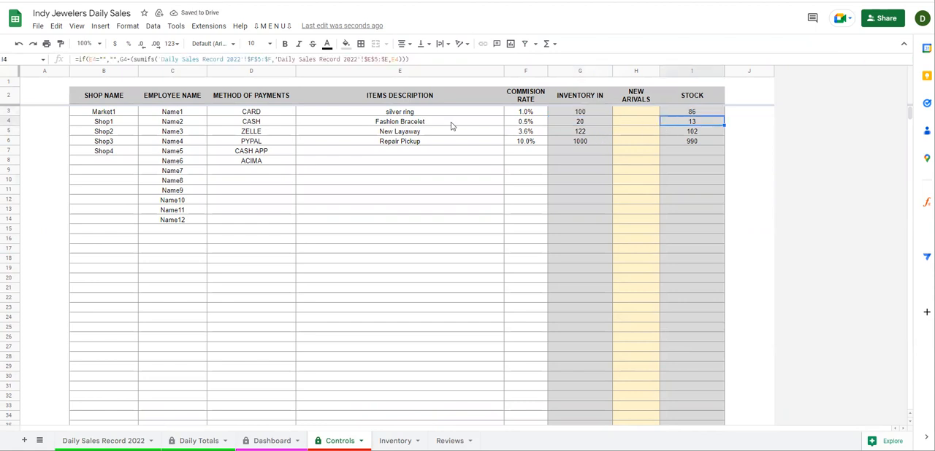
key("ctrl+shift+Page_Down")
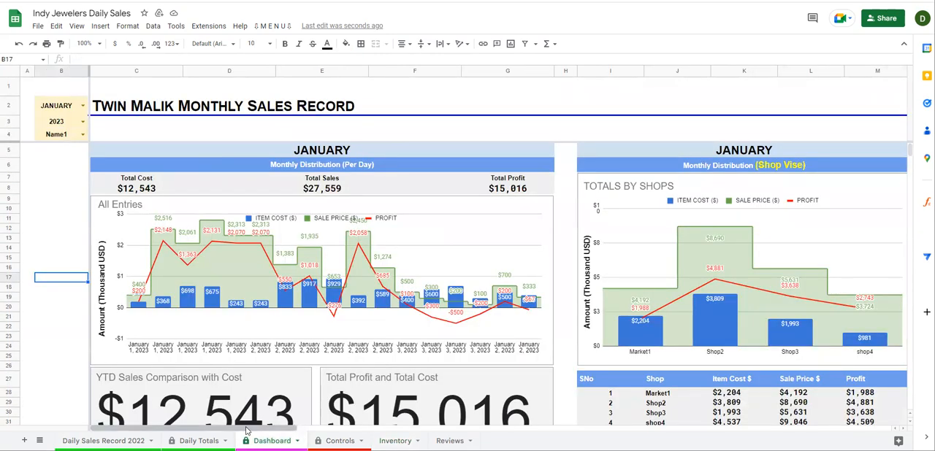
left_click_drag(246, 431, 779, 385)
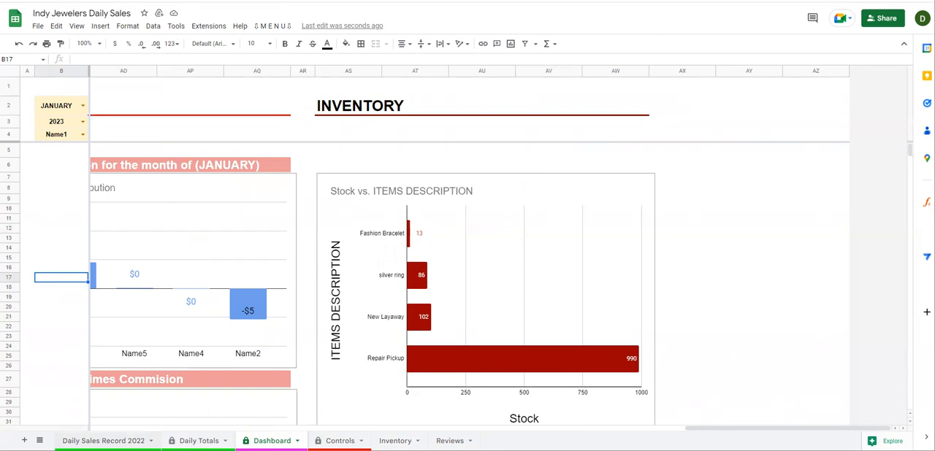
On the Daily Sales Record 2022 sheet, examine the third sale's New Layaway item and its highlighted sale price
left_click(104, 441)
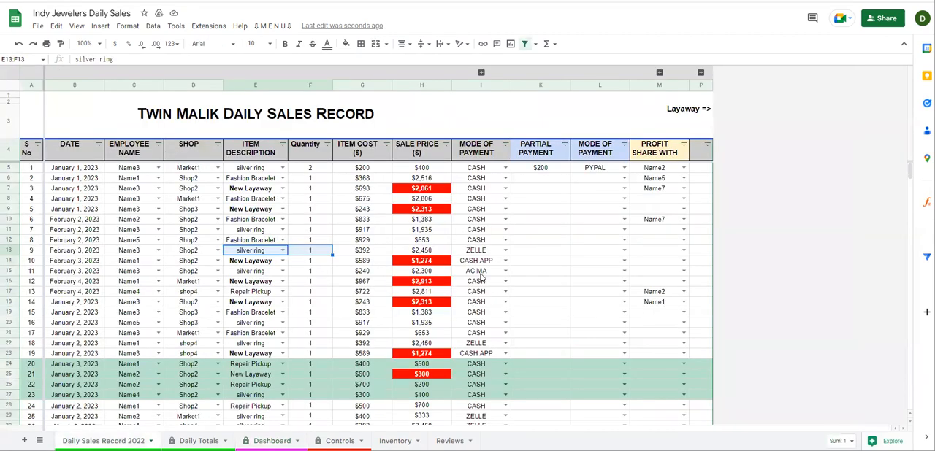
left_click(553, 210)
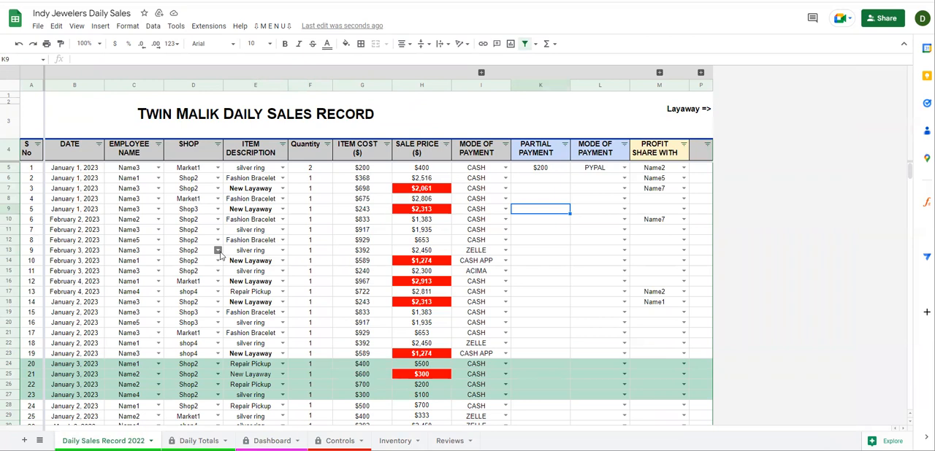
left_click(264, 190)
left_click(423, 193)
left_click(259, 191)
Try New Layaway as the item description in the first empty row below the recorded sales, and clear it again
scroll(261, 212, "down", 15)
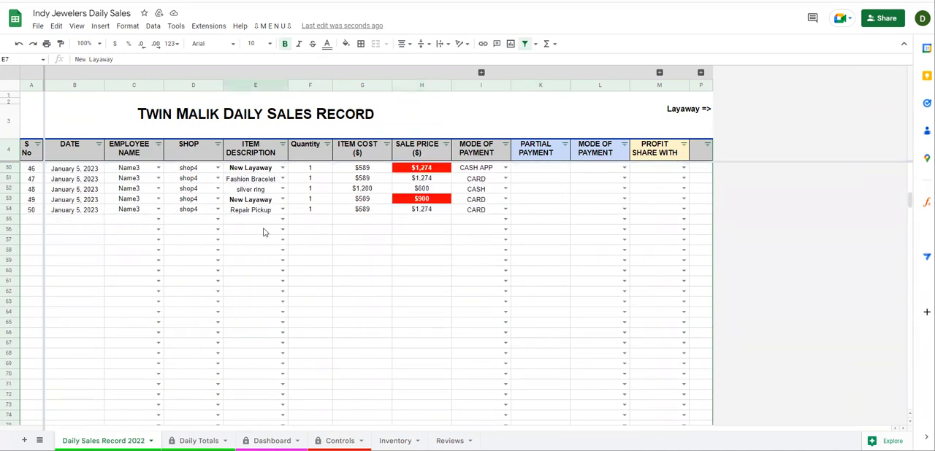
left_click(282, 219)
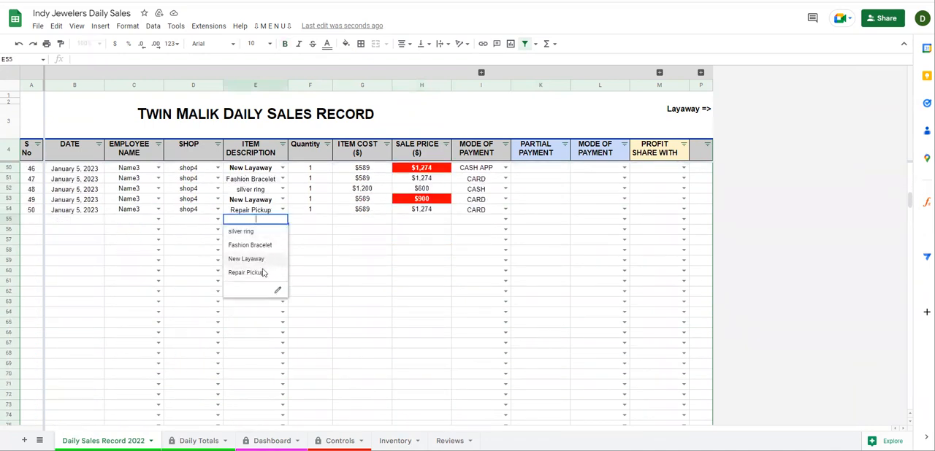
left_click(249, 259)
left_click(260, 291)
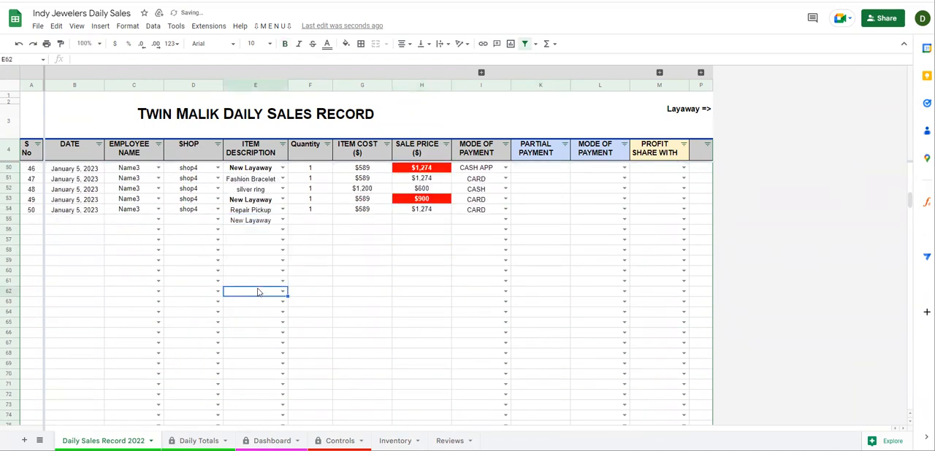
left_click(269, 225)
key("Delete")
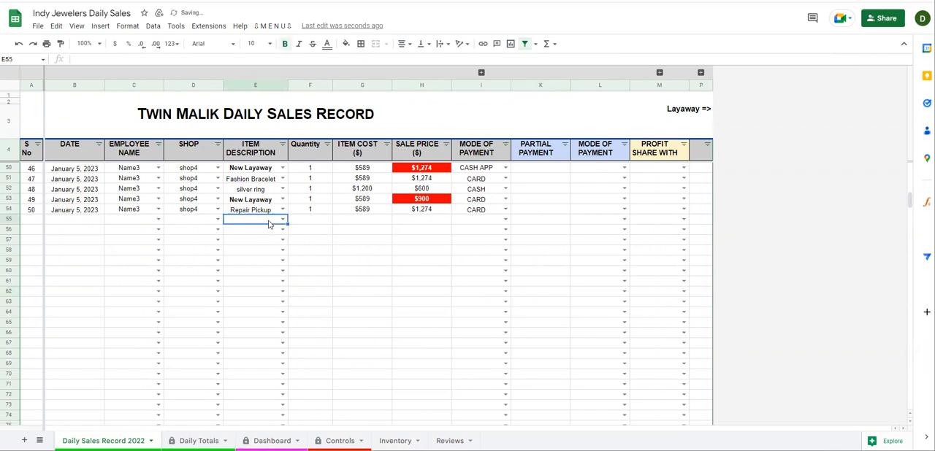
Examine the green January 3 rows, then the third sale's New Layaway item, item cost and highlighted sale price
scroll(328, 234, "up", 15)
scroll(392, 245, "down", 2)
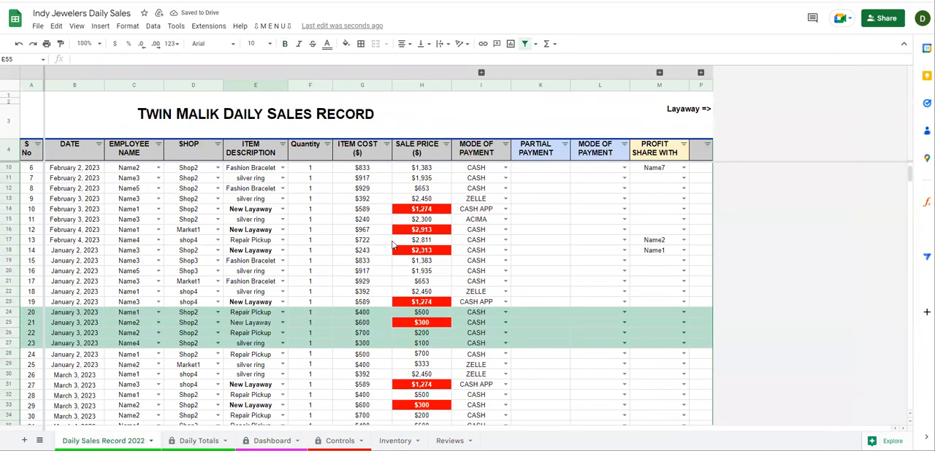
left_click_drag(87, 313, 714, 349)
scroll(358, 246, "up", 2)
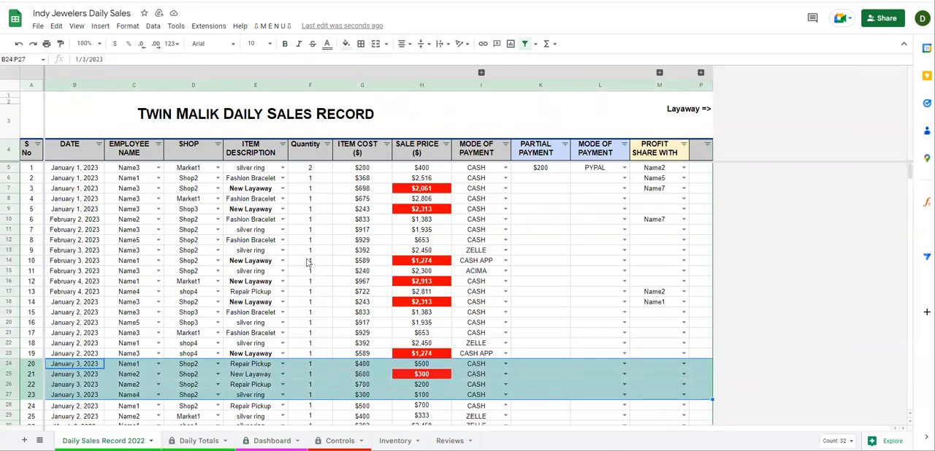
left_click(399, 191)
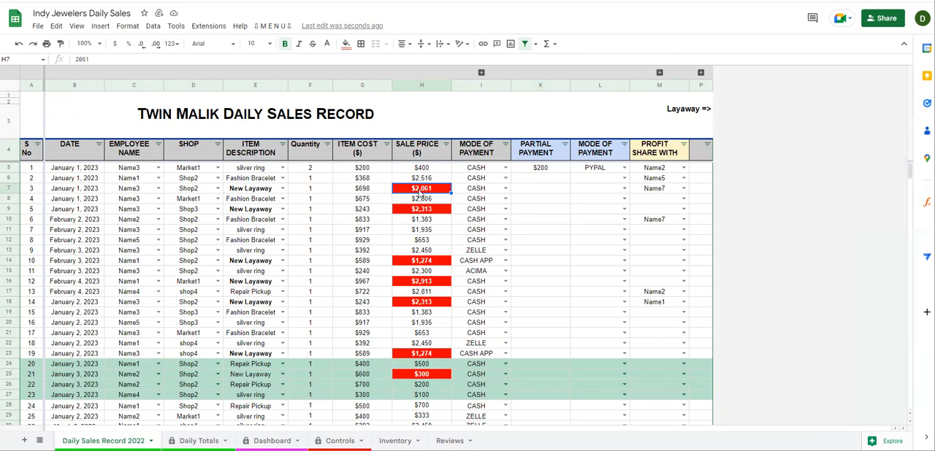
left_click(255, 192)
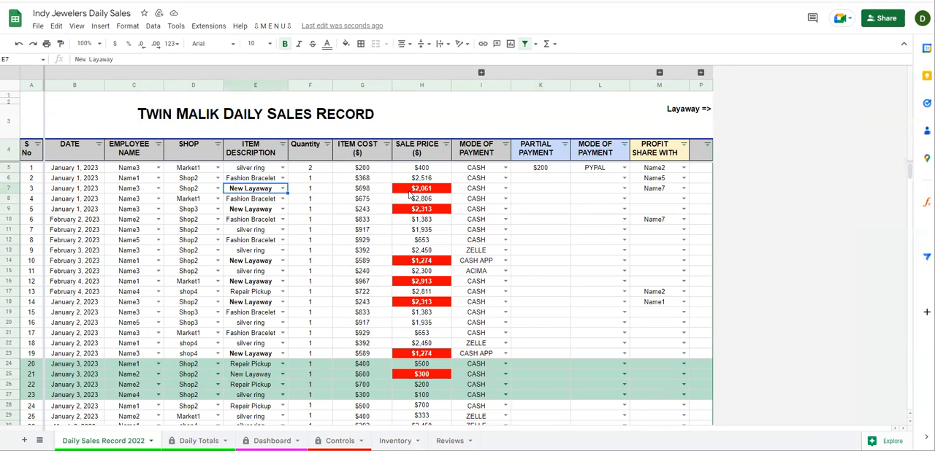
left_click(412, 192)
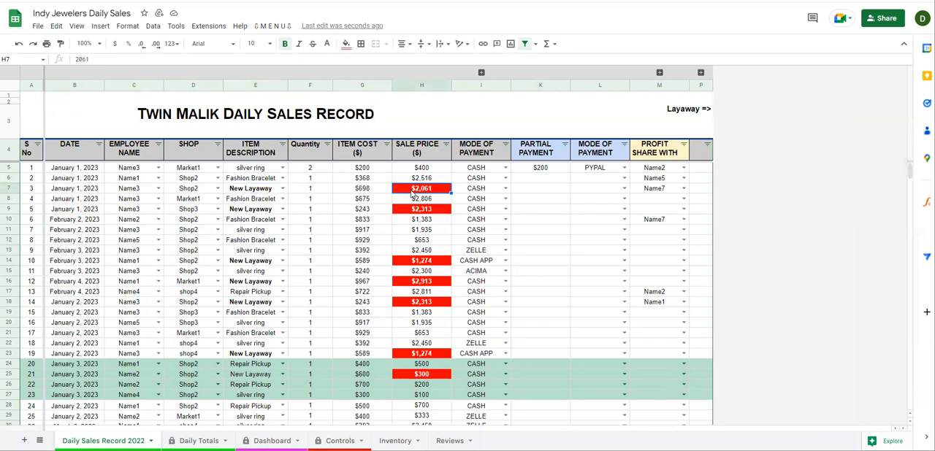
left_click(362, 194)
left_click(409, 195)
left_click(383, 197)
left_click(409, 197)
Expand the collapsed Layaway columns and enter the layaway ID for the third sale
left_click(700, 73)
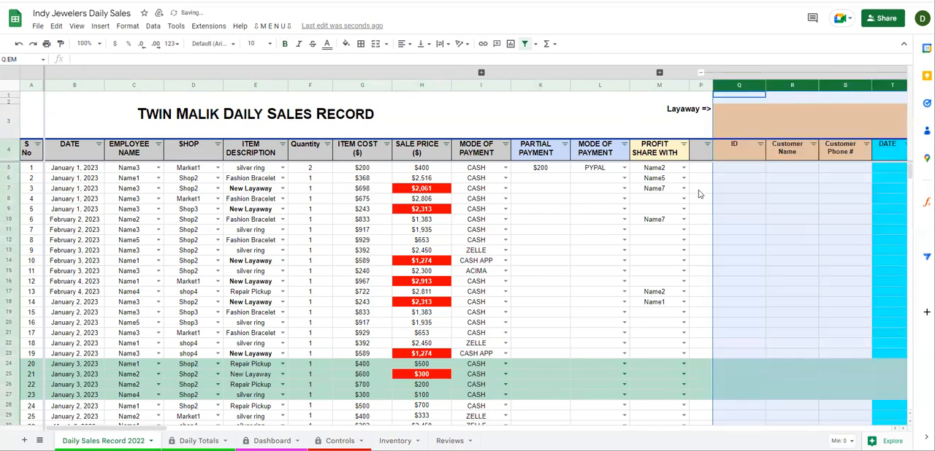
left_click(9, 188)
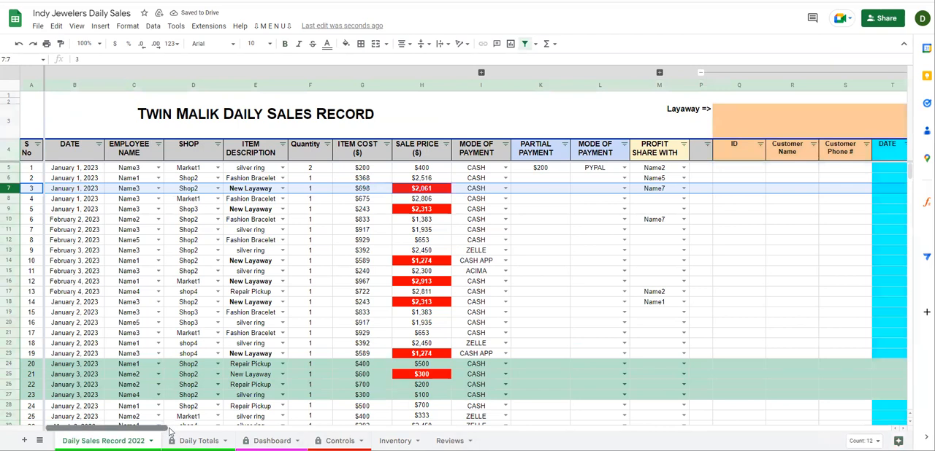
scroll(232, 433, "right", 5)
left_click_drag(232, 432, 207, 431)
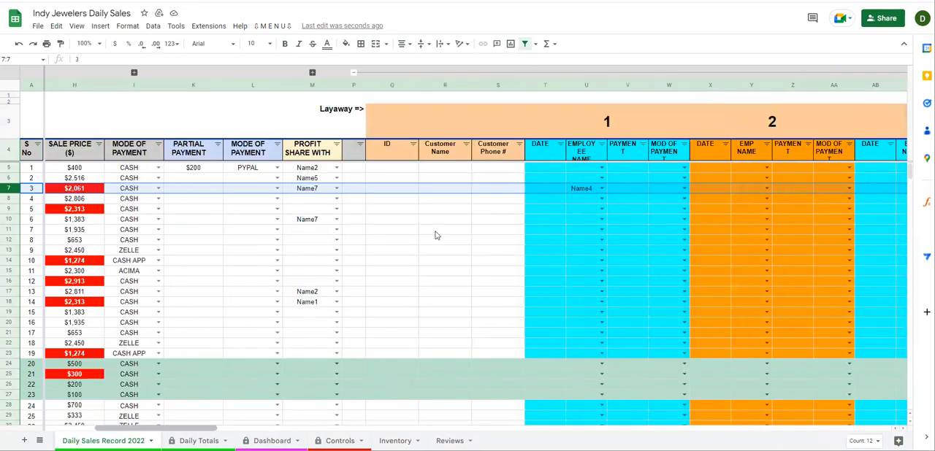
left_click(390, 192)
type("1234")
Fill in the customer's name and phone number in the third sale's layaway record
left_click(443, 190)
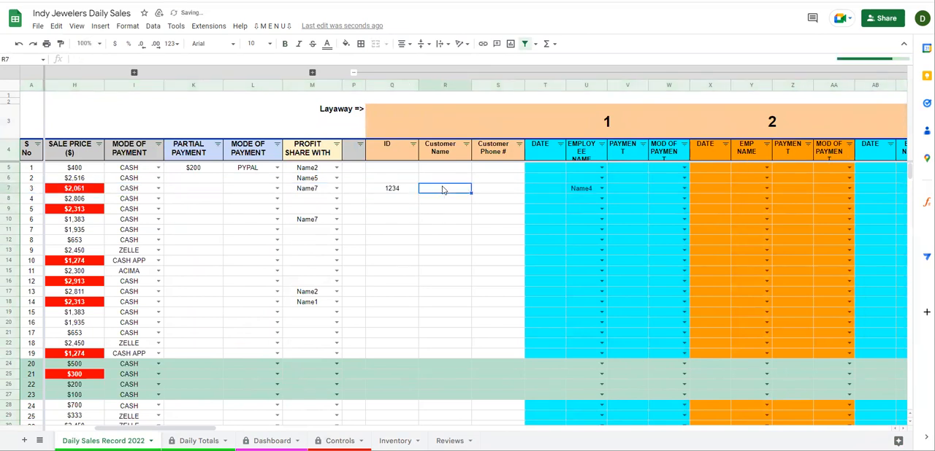
type("Jane")
key("Return")
key("Tab")
key("Up")
type("00")
type("7")
key("Tab")
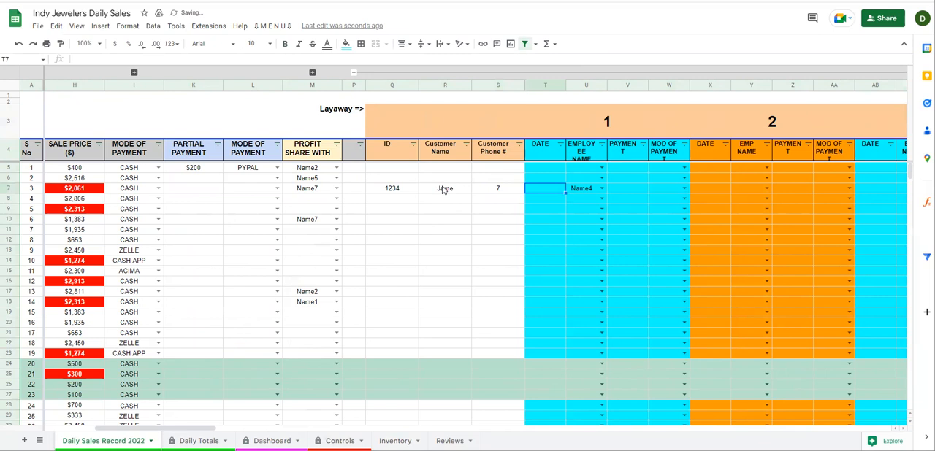
Record the third sale's first layaway installment with date 2023-01-05, payment 100 and mode of payment CASH
double_click(534, 189)
left_click(555, 229)
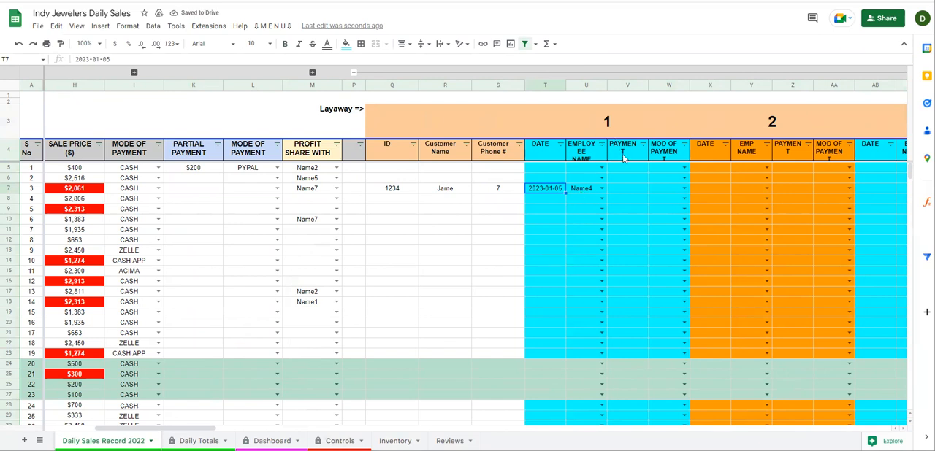
left_click(625, 189)
type("100")
key("Return")
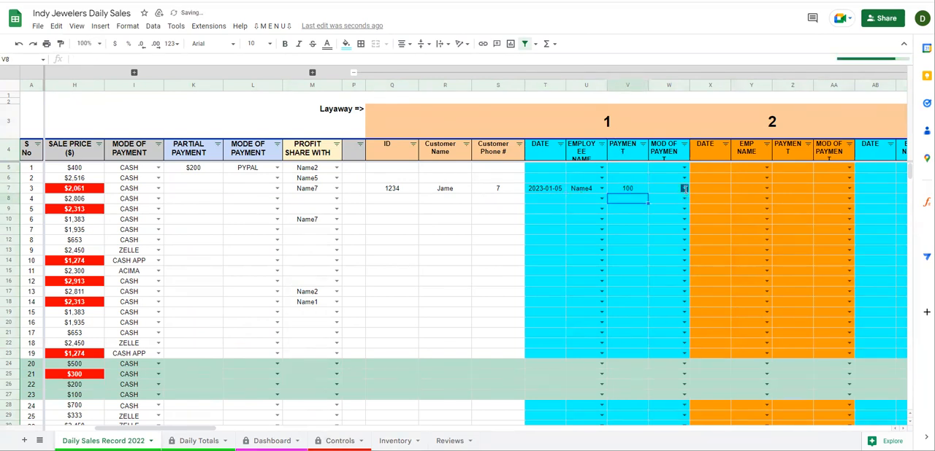
left_click(684, 188)
left_click(666, 201)
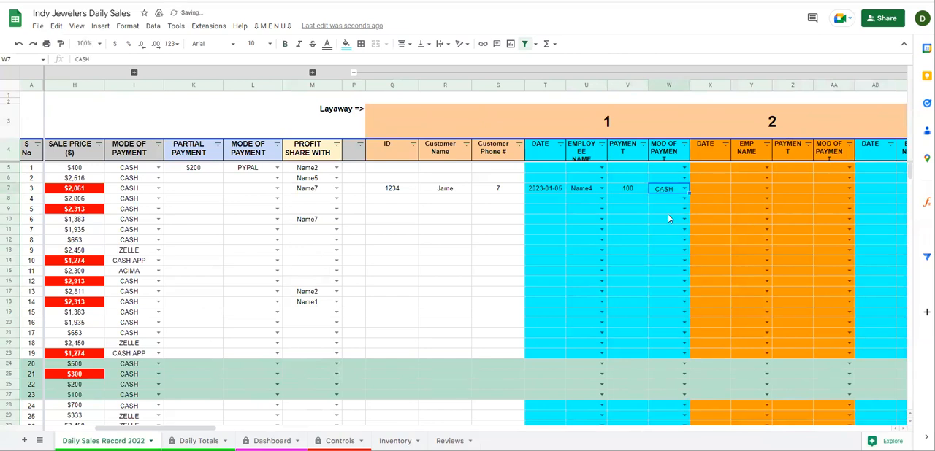
Review the first installment's date, employee, payment and mode of payment beside the following installment columns
left_click(582, 188)
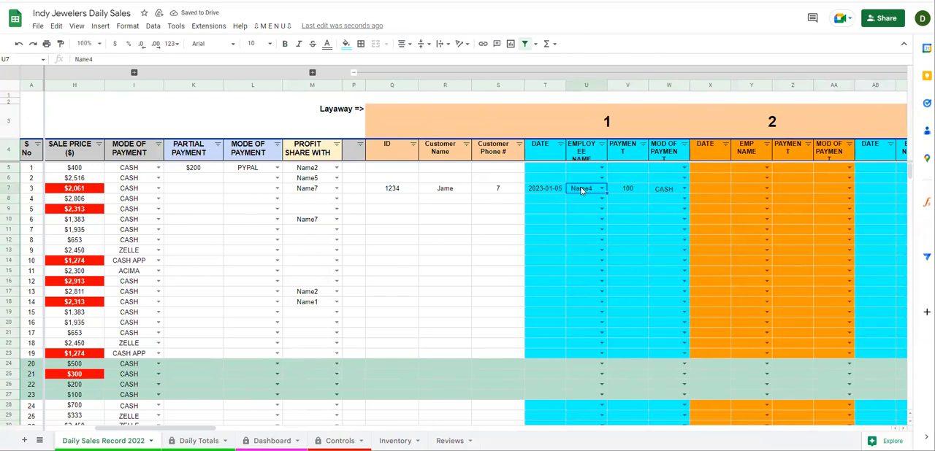
left_click_drag(545, 188, 666, 191)
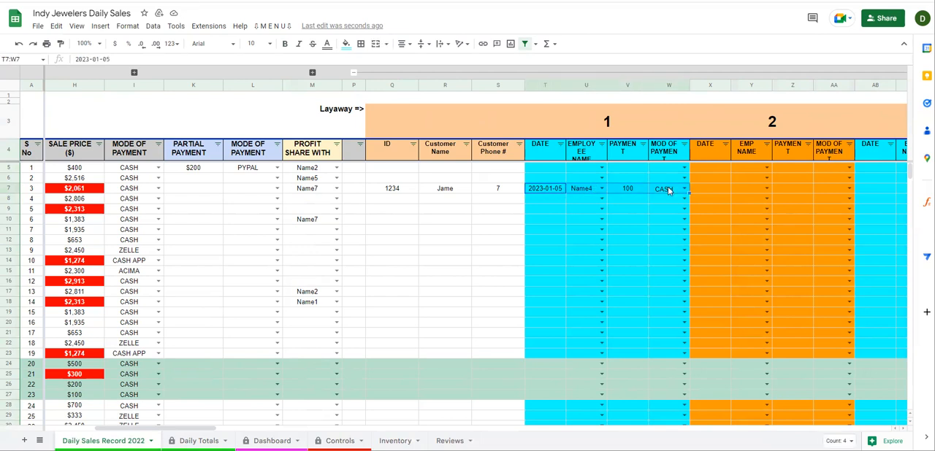
left_click_drag(212, 433, 238, 433)
left_click(373, 189)
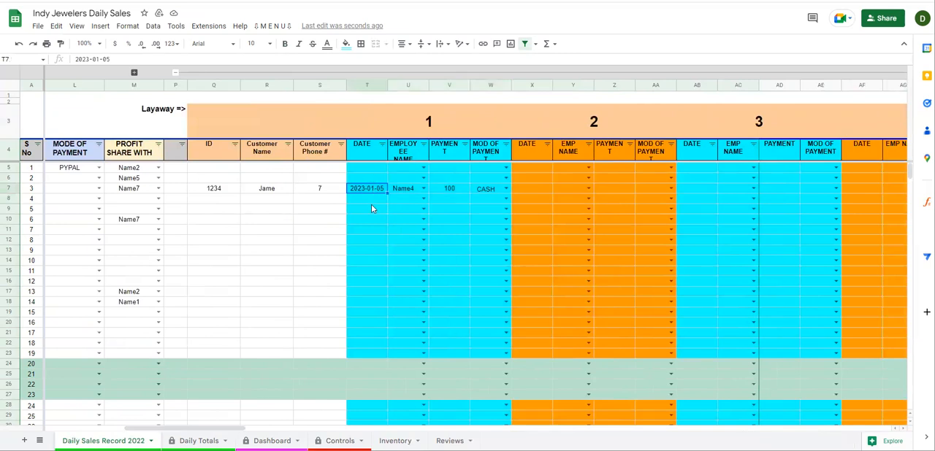
left_click(537, 189)
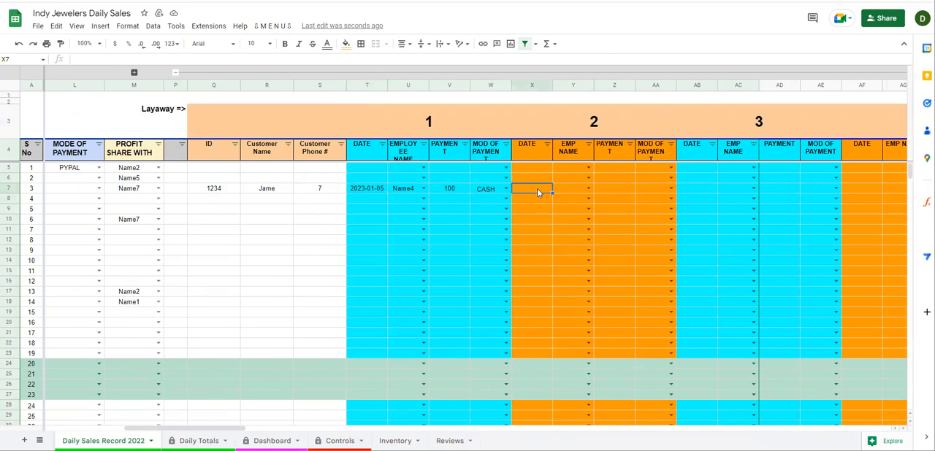
double_click(537, 189)
left_click(537, 217)
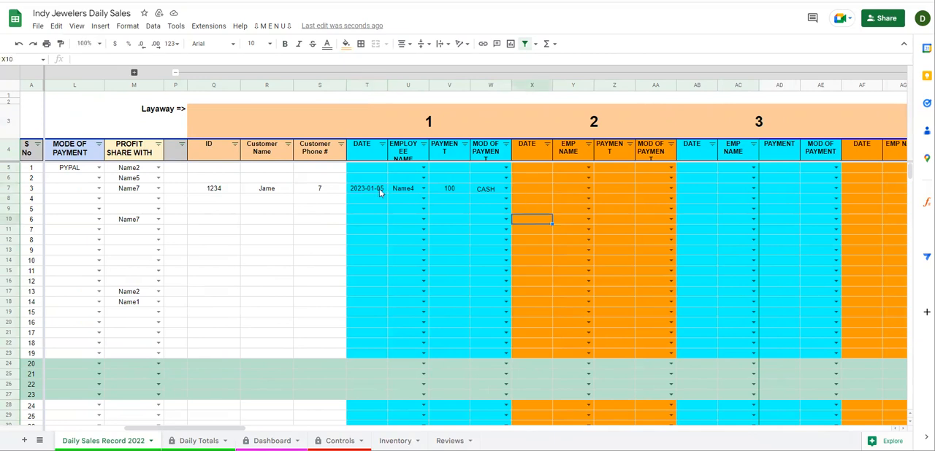
left_click(365, 190)
key("ctrl+c")
left_click(543, 190)
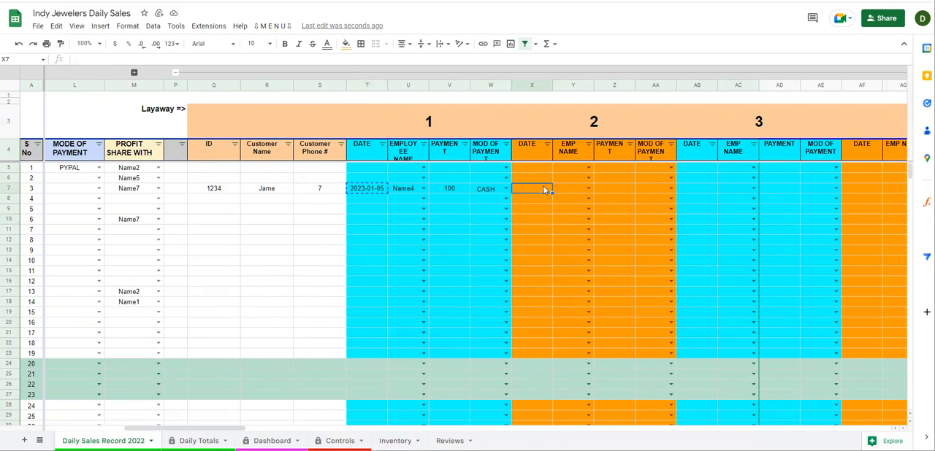
Record the third sale's second layaway installment with employee Name5, payment 50 and mode of payment CARD
left_click(588, 189)
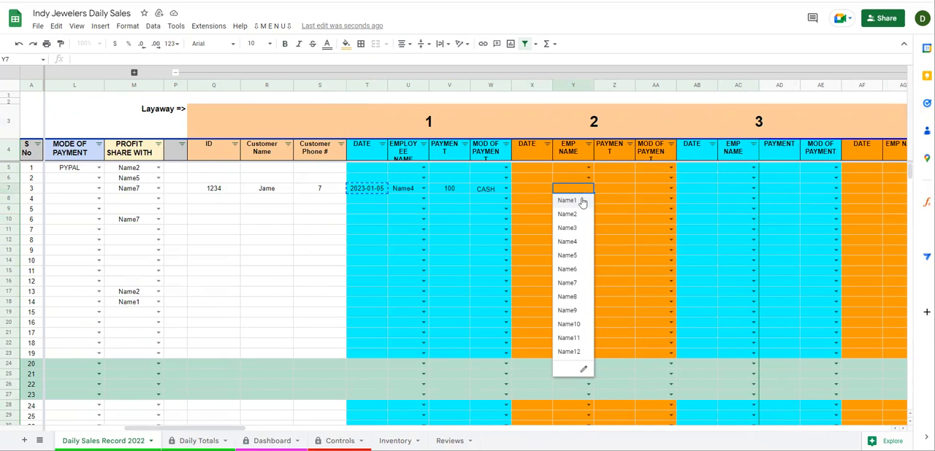
left_click(568, 256)
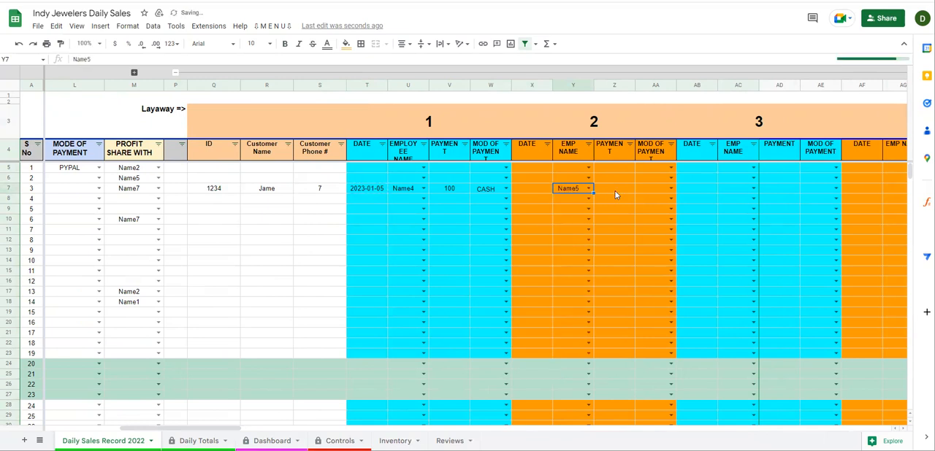
left_click(625, 192)
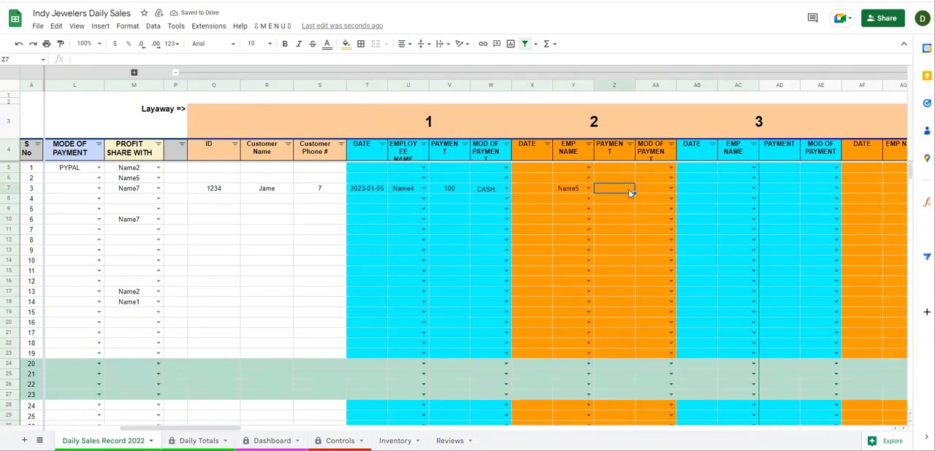
type("50")
key("Return")
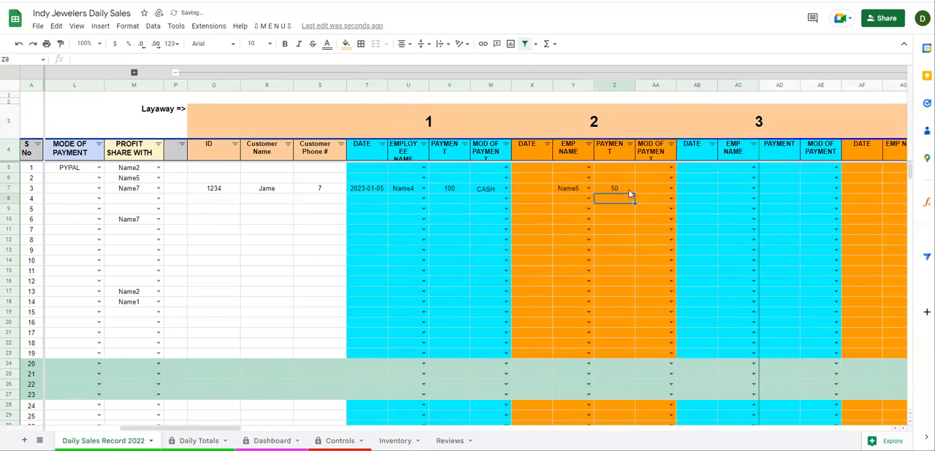
left_click(670, 189)
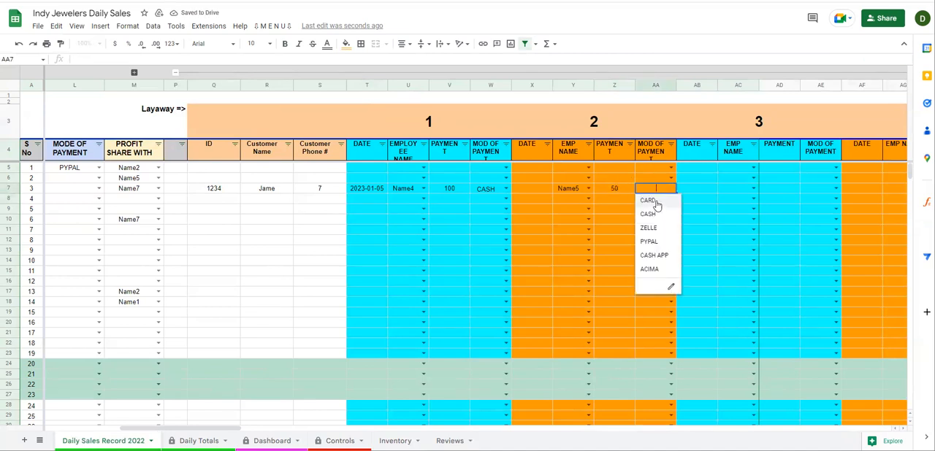
left_click(649, 201)
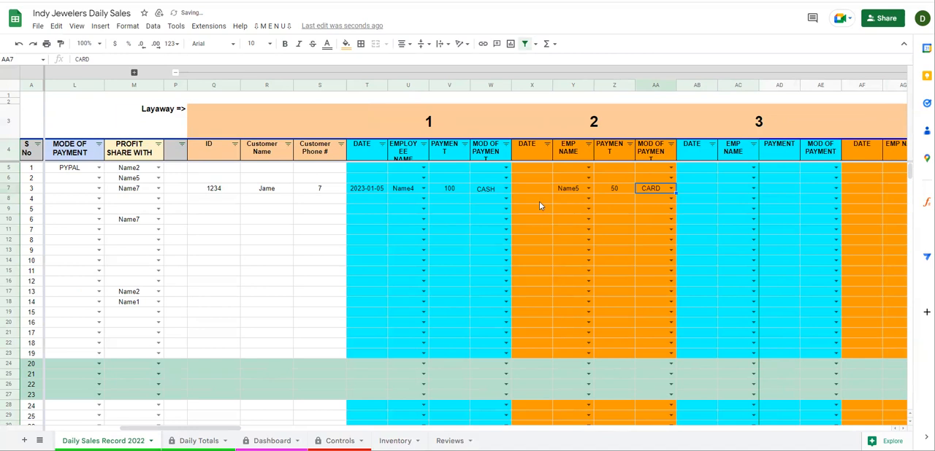
Check the third sale's sale price and set its first layaway payment to the full amount, 2061
left_click_drag(166, 428, 87, 434)
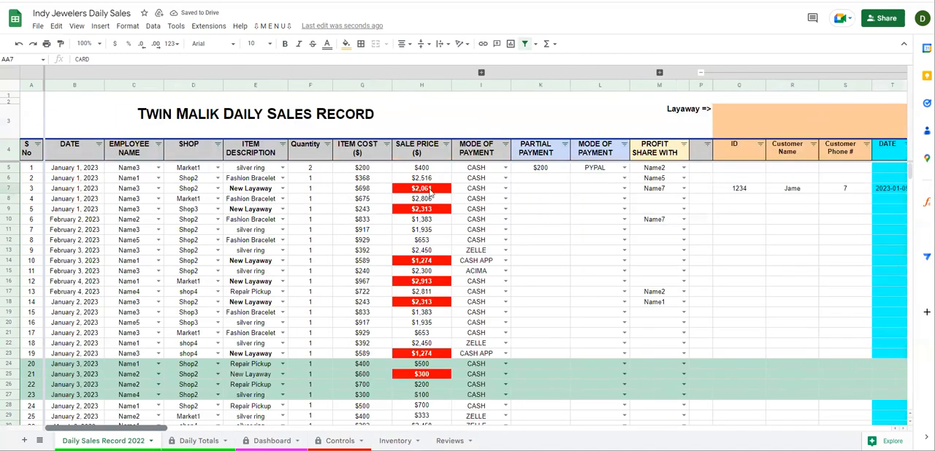
left_click(429, 191)
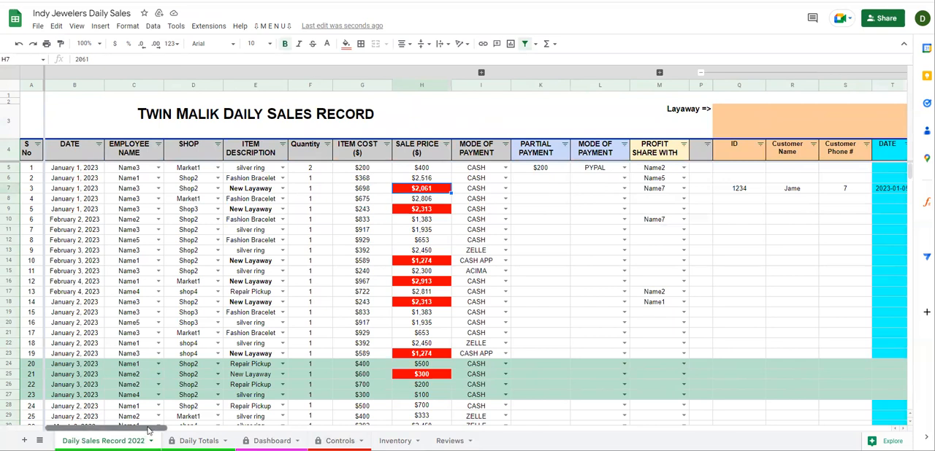
scroll(572, 256, "right", 8)
left_click(564, 191)
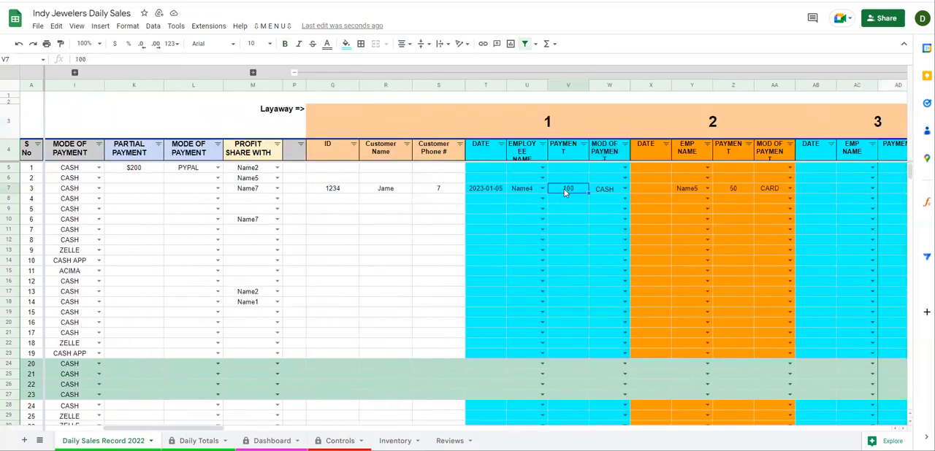
type("2061")
key("Return")
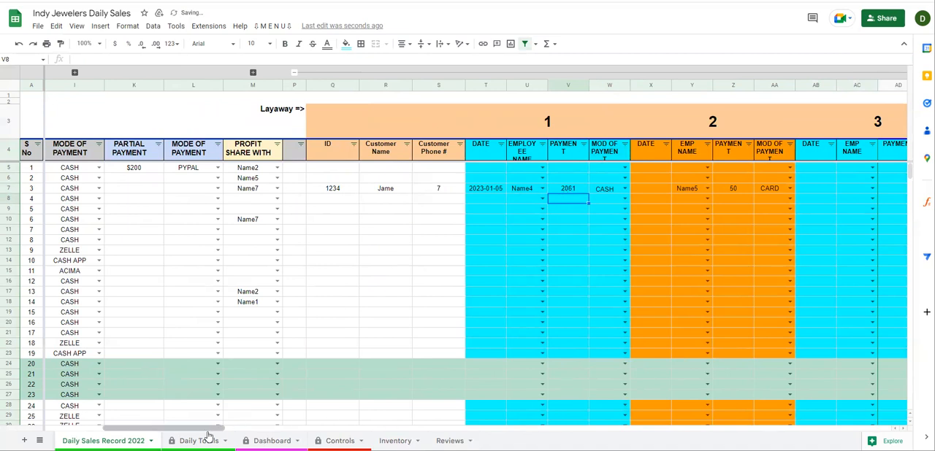
Examine the third sale's sale price highlighting and compare it with the other New Layaway sale prices
left_click_drag(210, 430, 178, 429)
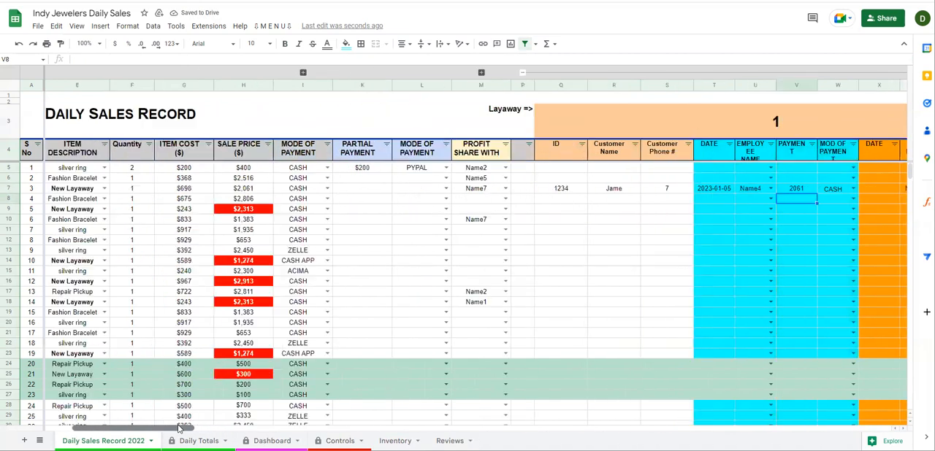
left_click(247, 191)
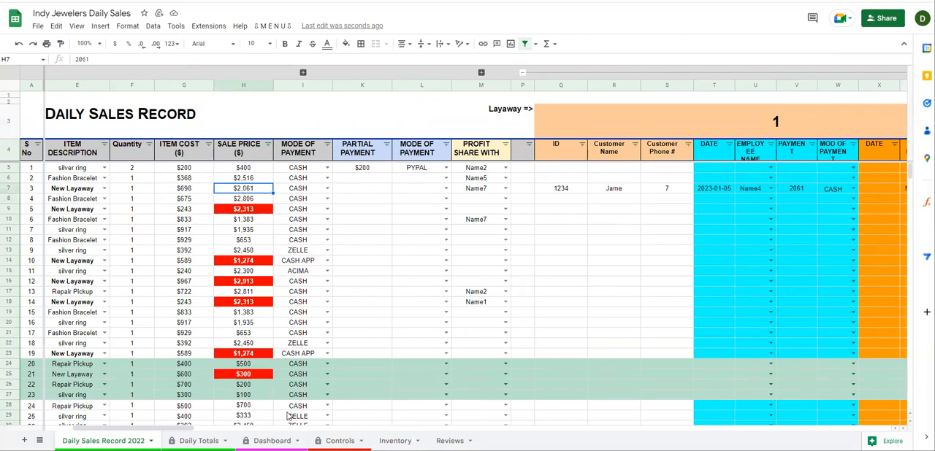
left_click_drag(184, 430, 148, 429)
left_click(426, 209)
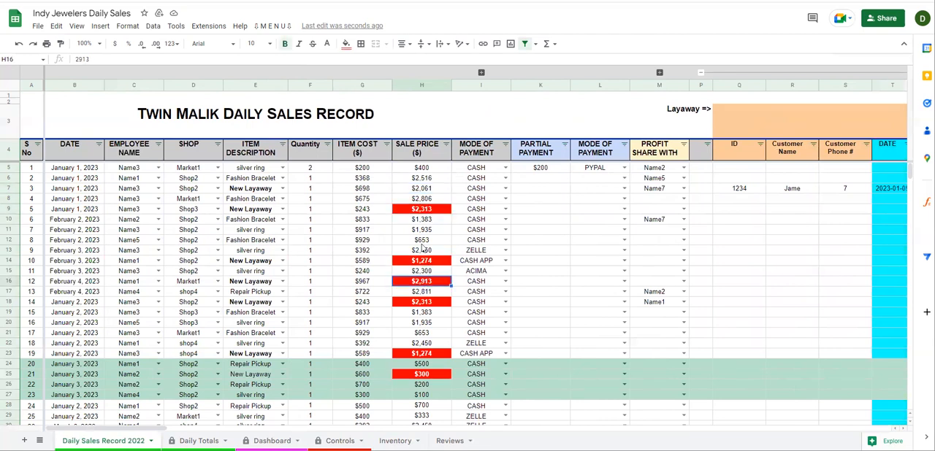
Review the red-highlighted New Layaway sale prices among sales 5 to 23 in the daily sales record
left_click(425, 261)
left_click(422, 281)
left_click(422, 301)
left_click(426, 355)
left_click(426, 376)
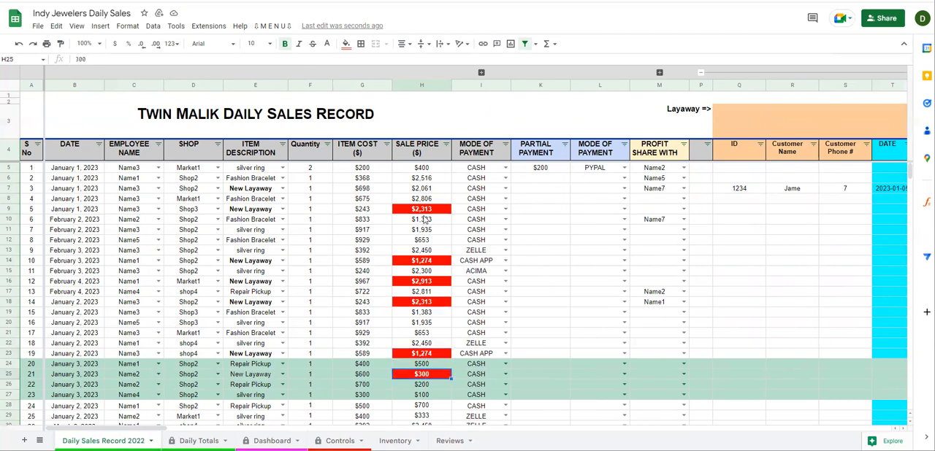
left_click(9, 210)
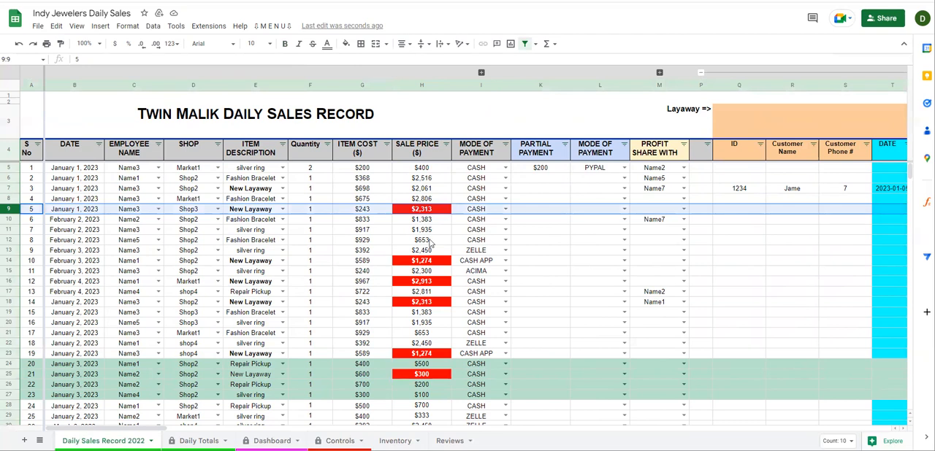
left_click_drag(424, 212, 423, 398)
scroll(424, 241, "down", 2)
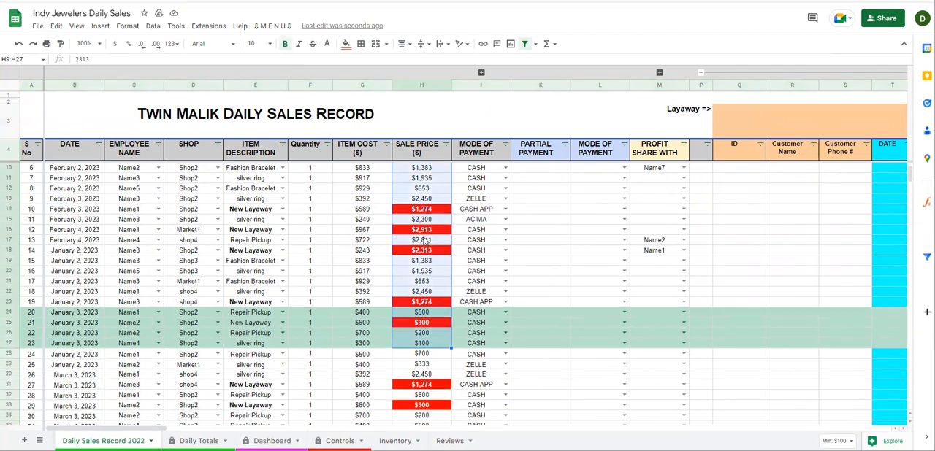
scroll(424, 241, "up", 2)
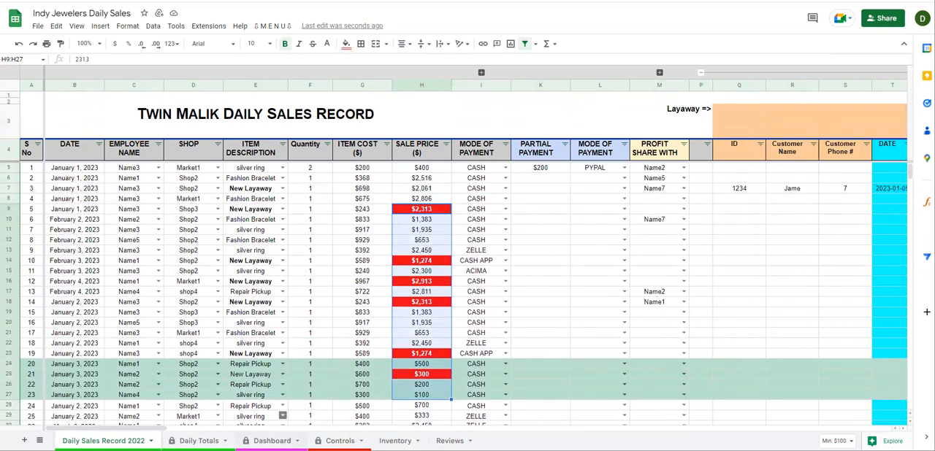
Check the Total Installments column after installment 30, including the totals for the first and third sales
left_click_drag(153, 431, 911, 416)
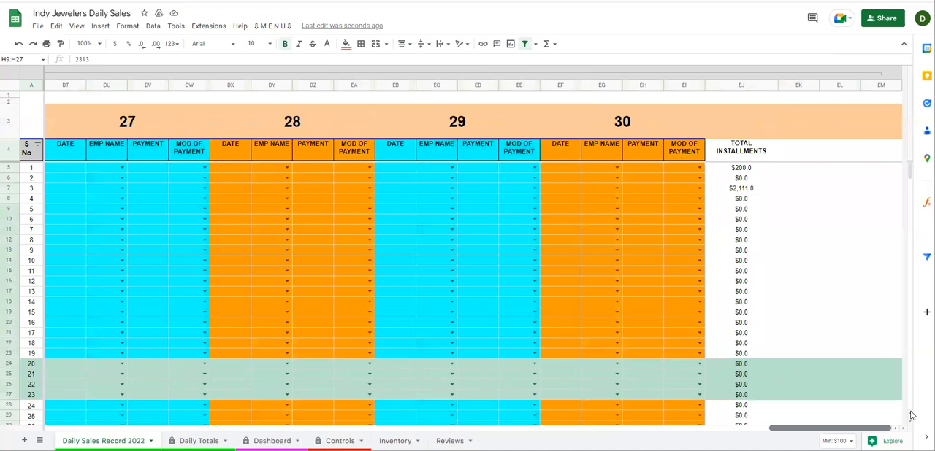
left_click_drag(745, 170, 753, 294)
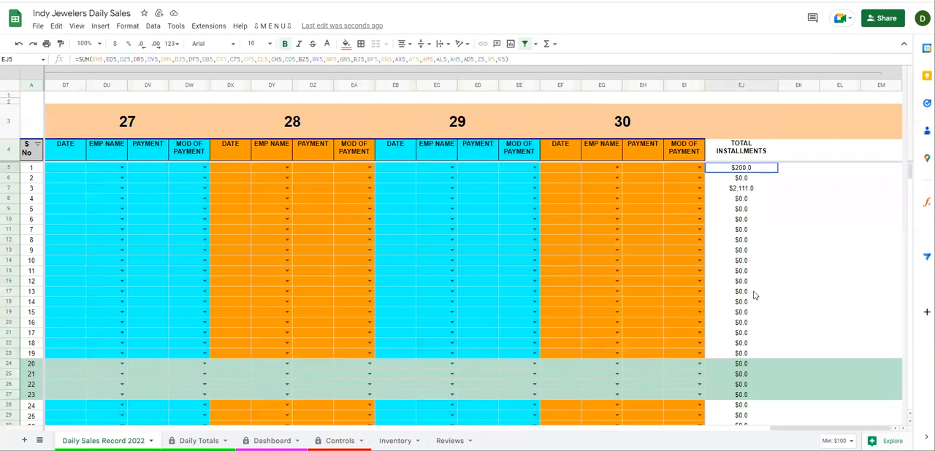
left_click(745, 189)
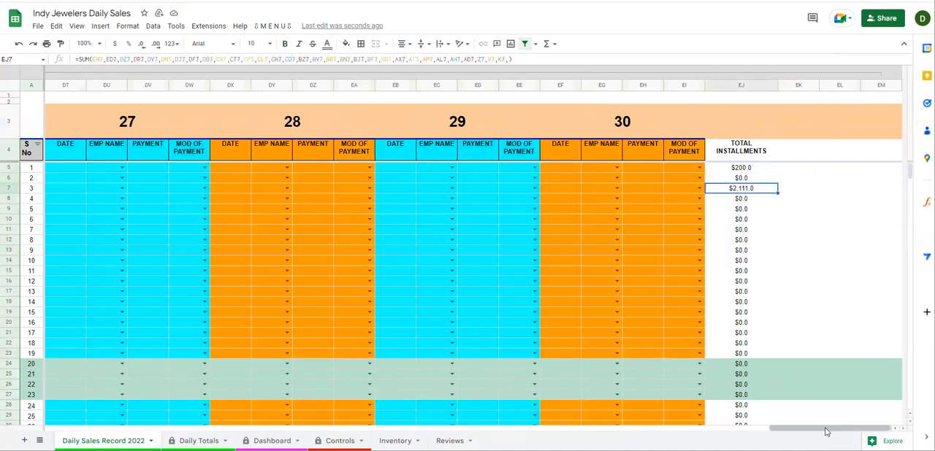
Collapse the grouped layaway columns beside the profit share section so only the main sales columns show
scroll(329, 300, "left", 20)
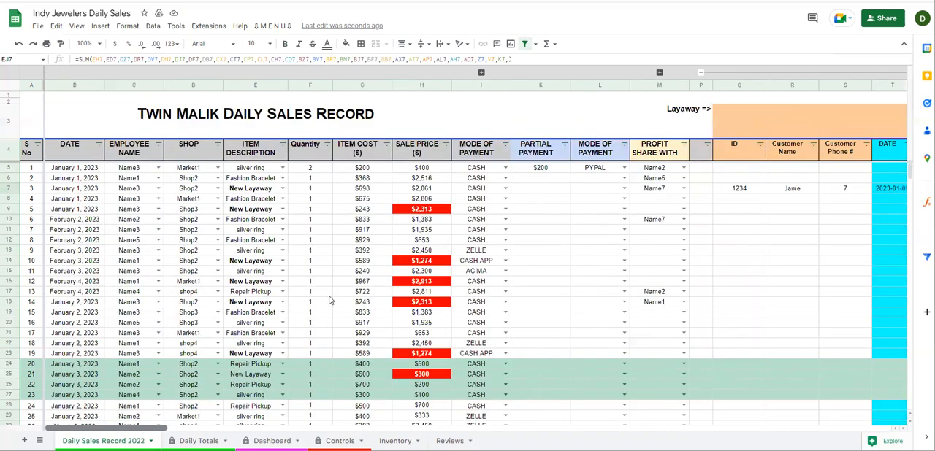
left_click(812, 71)
left_click(540, 239)
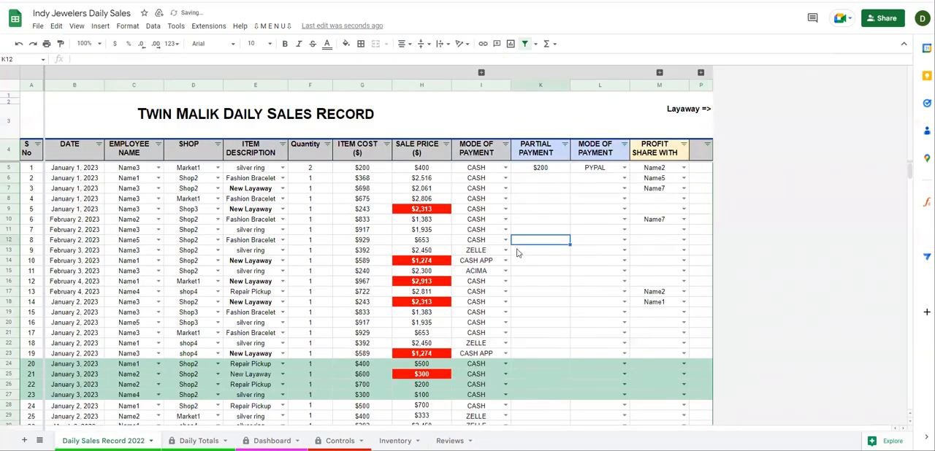